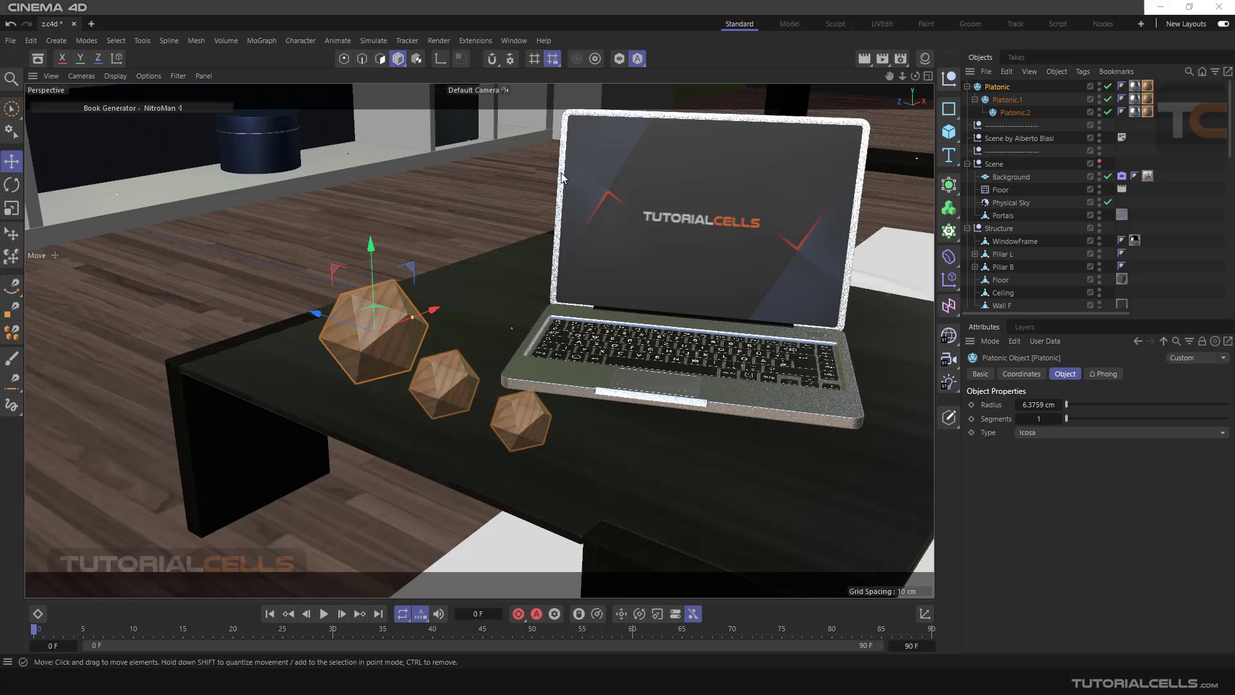
Step: Switch the lower-right panel from Attributes to the Layers tab
left_click(1024, 328)
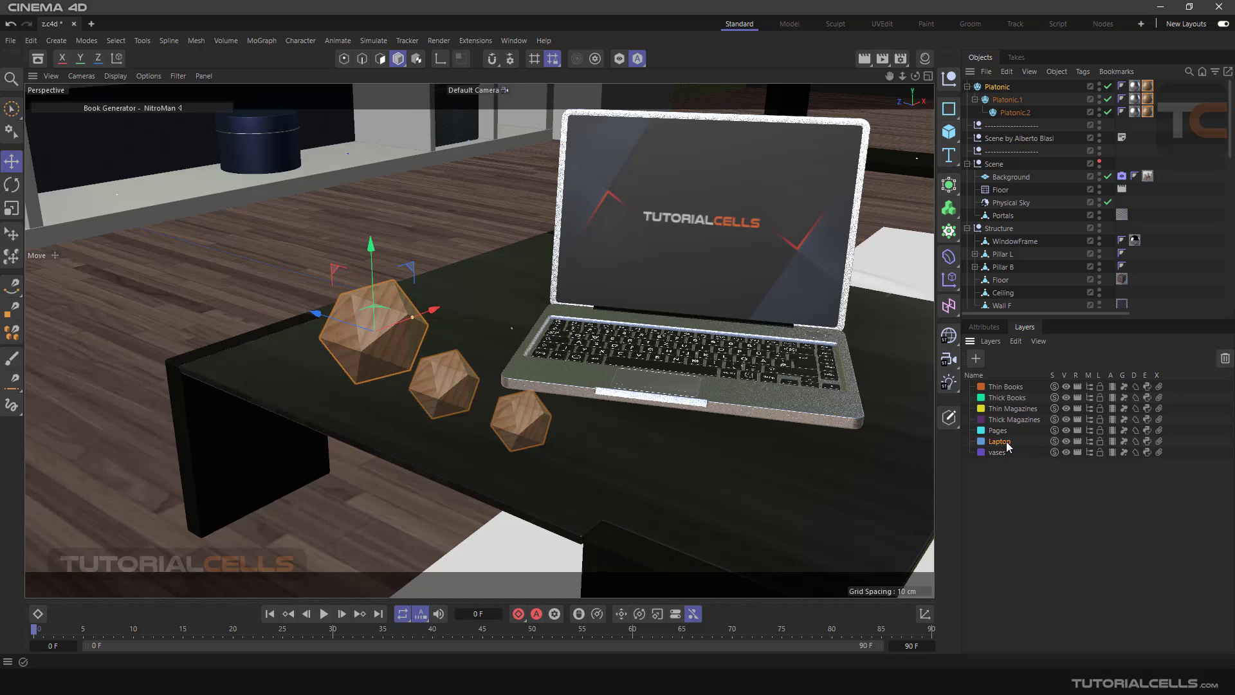
left_click(1054, 441)
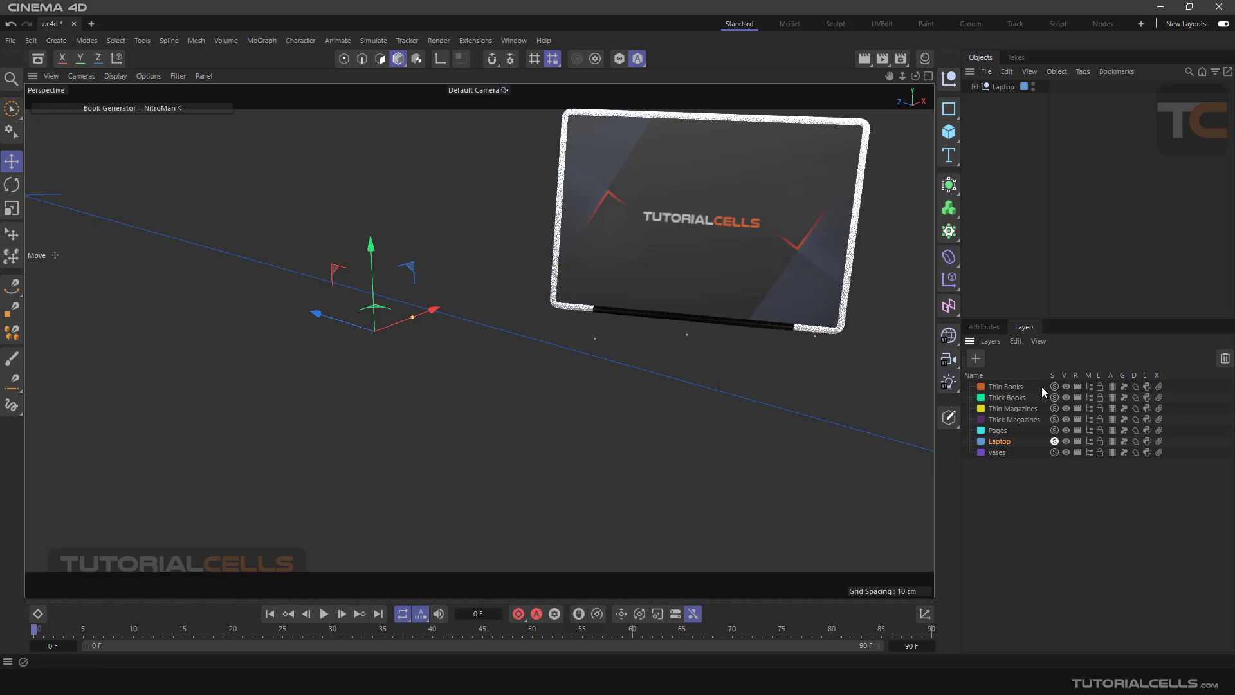
left_click(1054, 440)
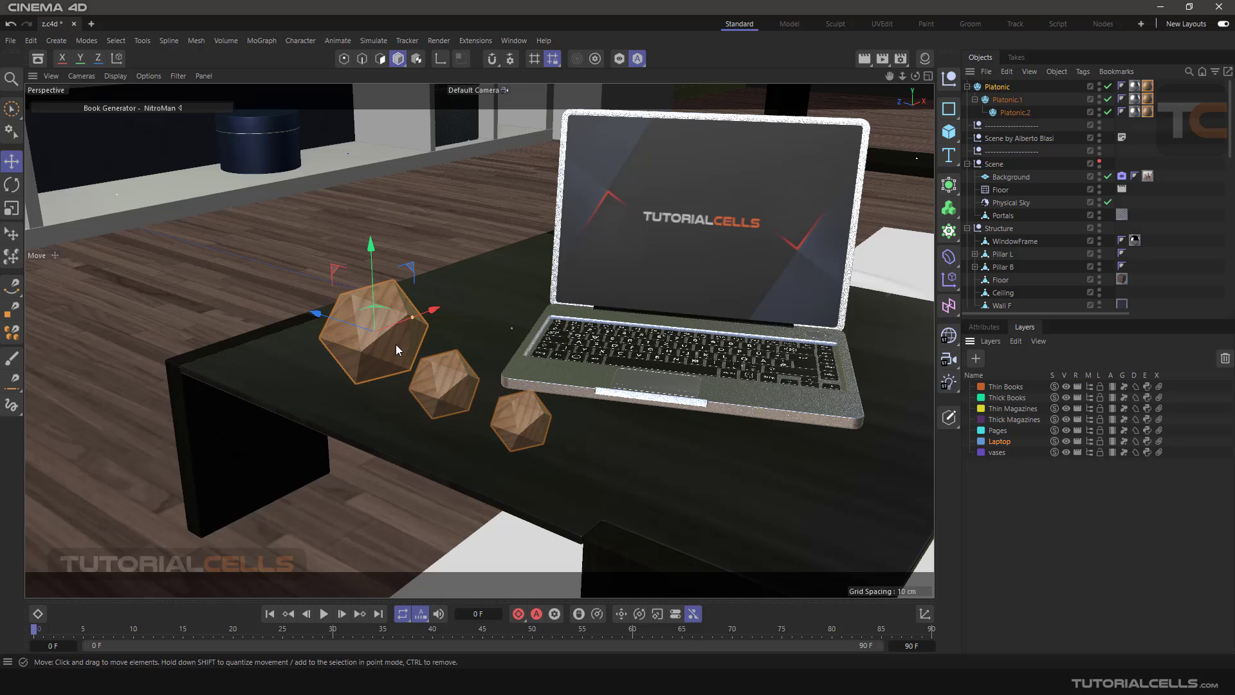
Step: Look over the Viewport Solo modes, then select the Floor object under Structure
left_click(638, 61)
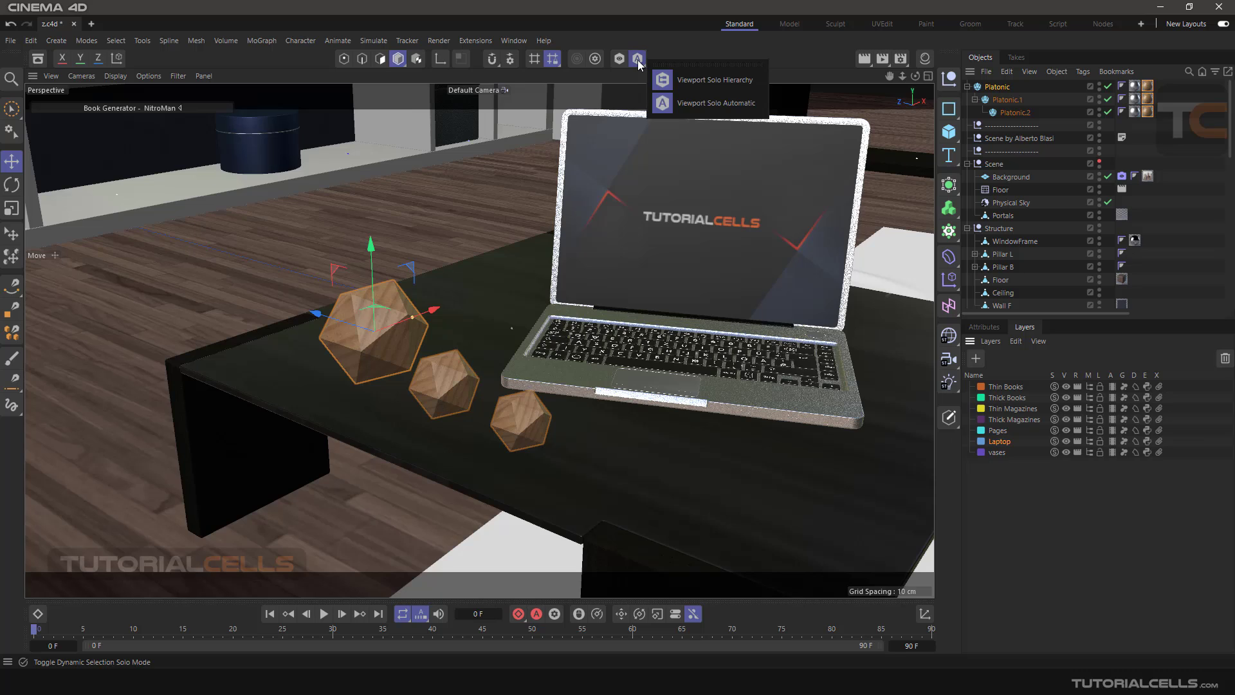
left_click(700, 83)
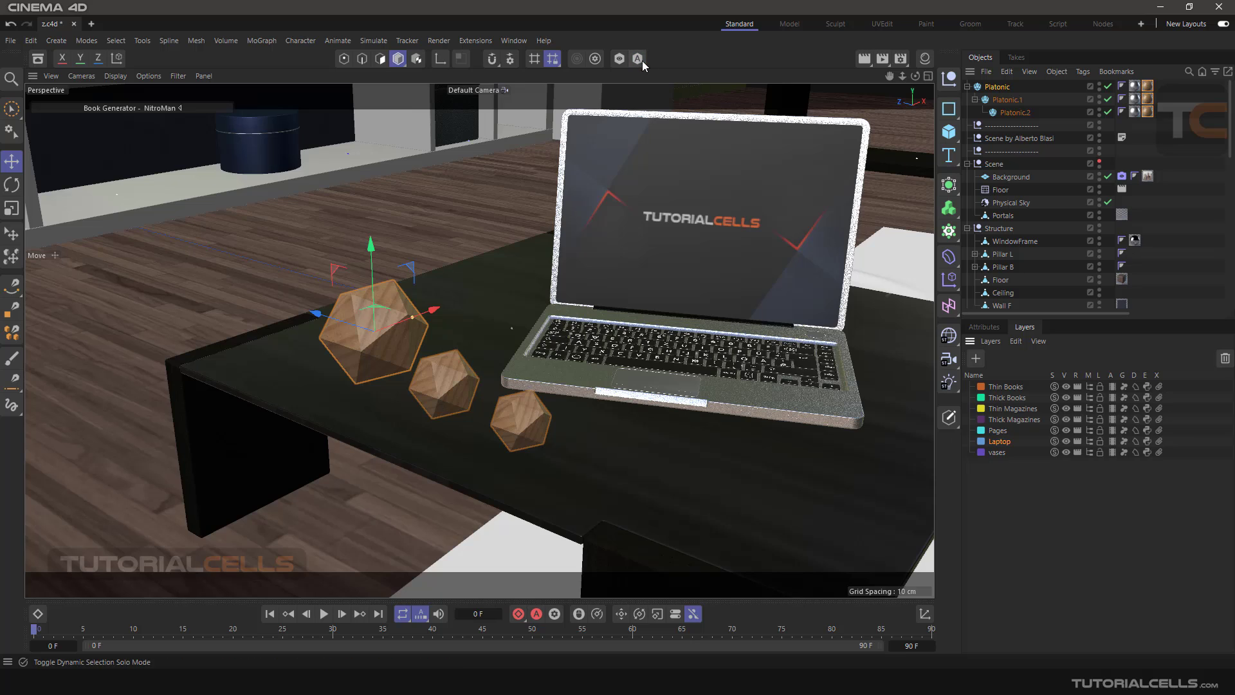
left_click(637, 58)
left_click(432, 221)
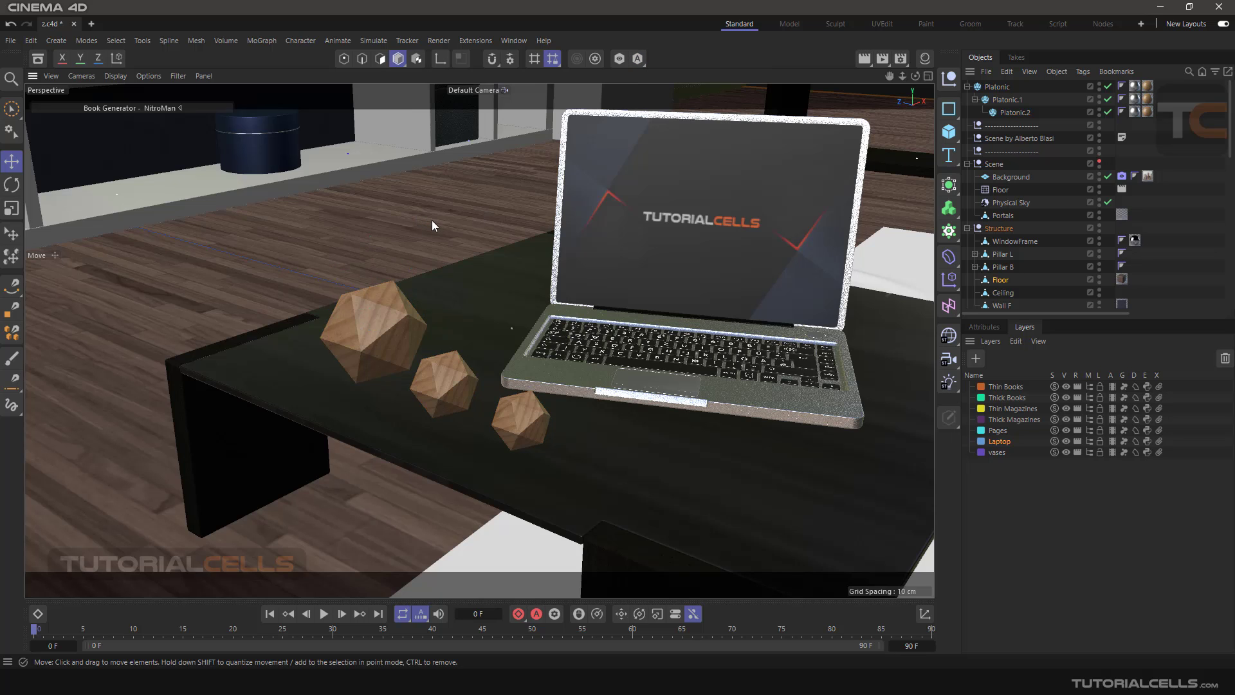
Step: Solo the Floor object in the viewport to inspect it, then deselect it
left_click(618, 60)
scroll(661, 219, "down", 3)
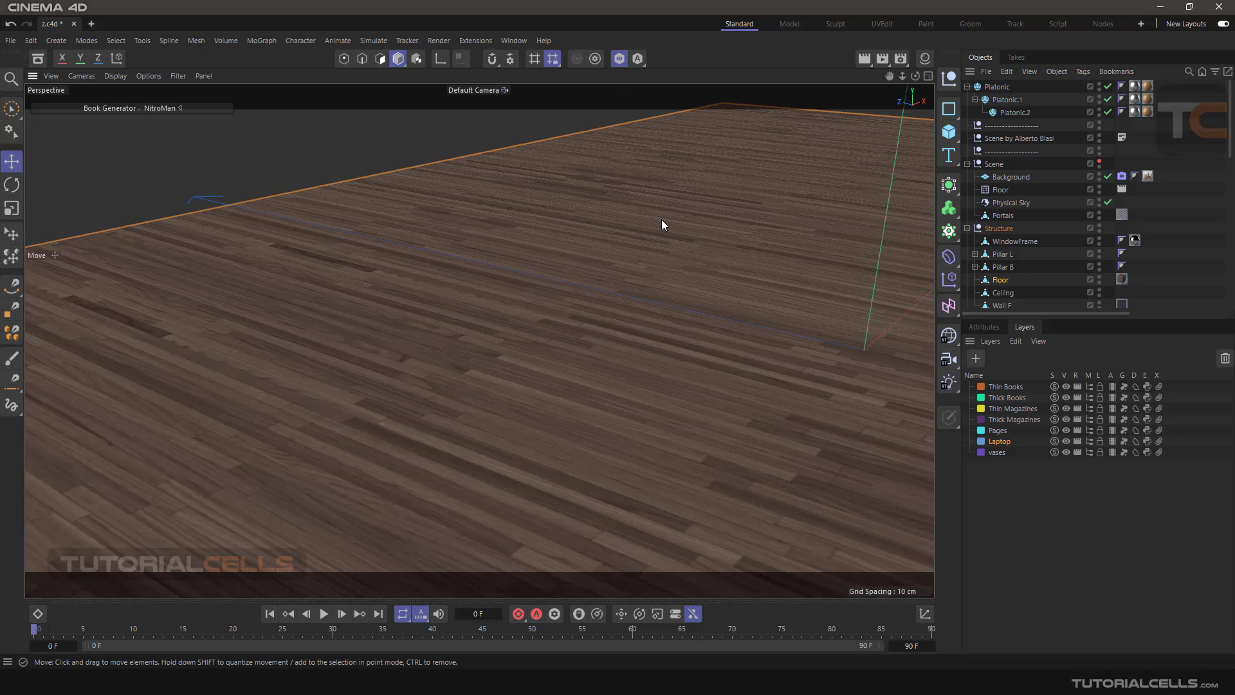
left_click(1195, 256)
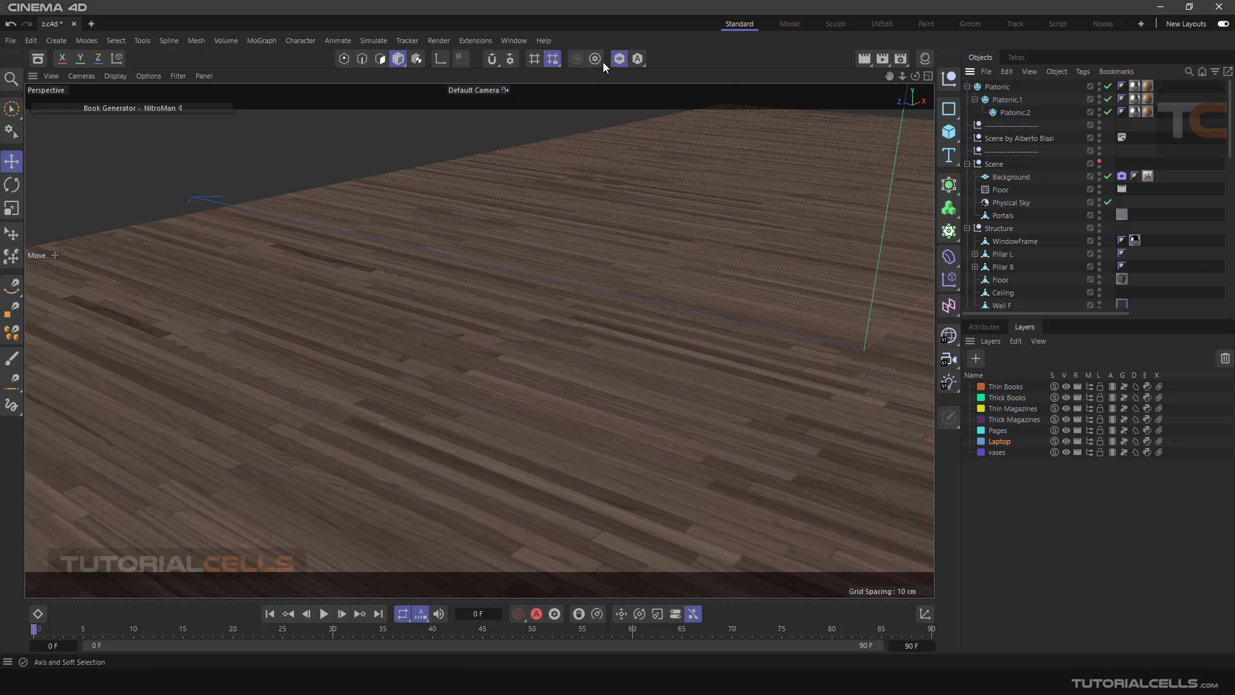
Step: Turn Viewport Solo off and select the three platonic shapes on the table
left_click(620, 58)
scroll(616, 256, "up", 5)
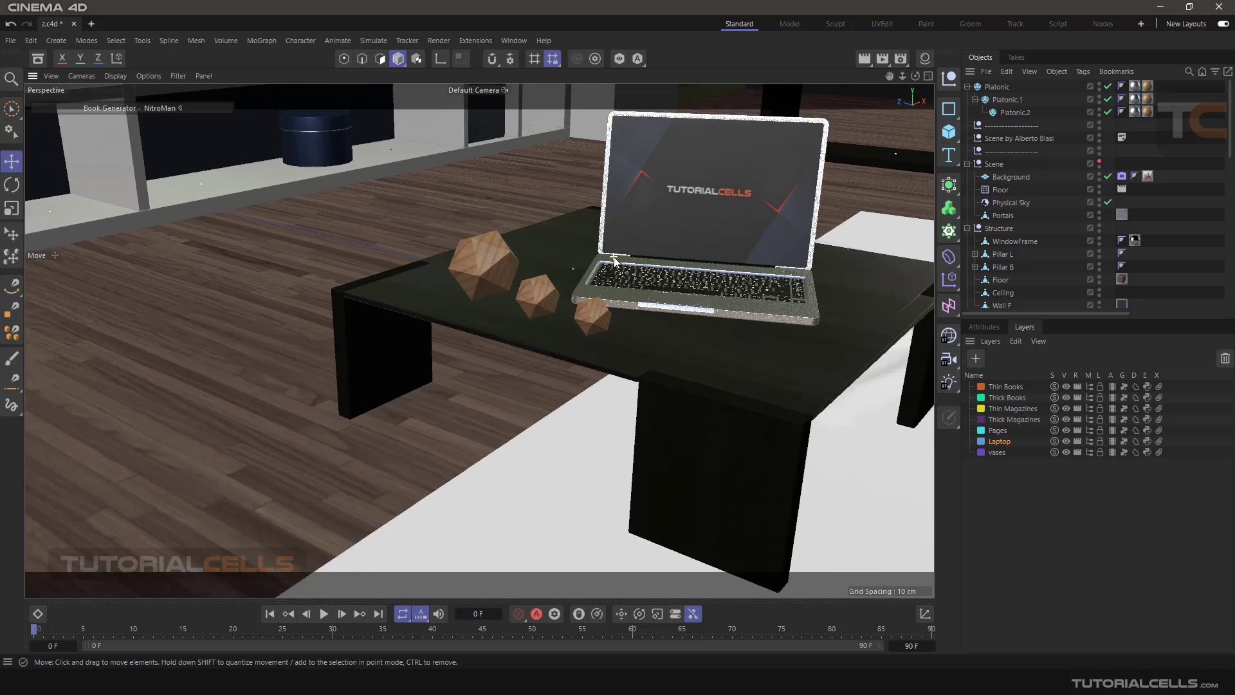
left_click(441, 254)
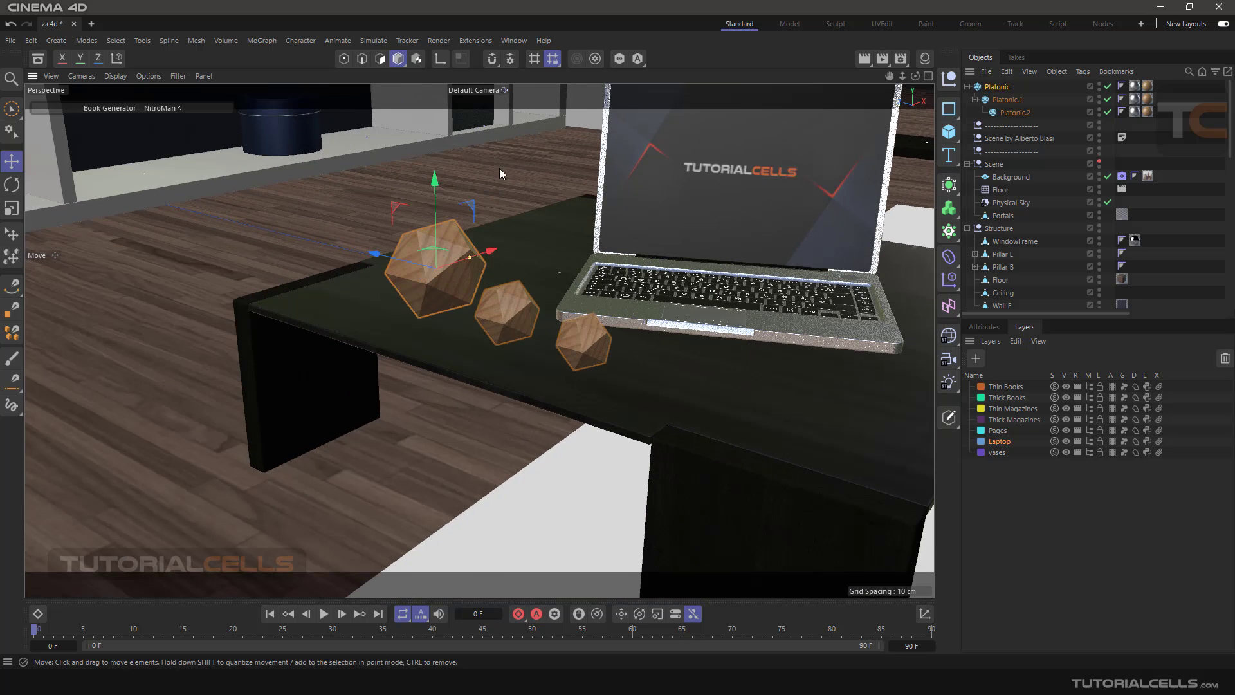
scroll(438, 263, "up", 2)
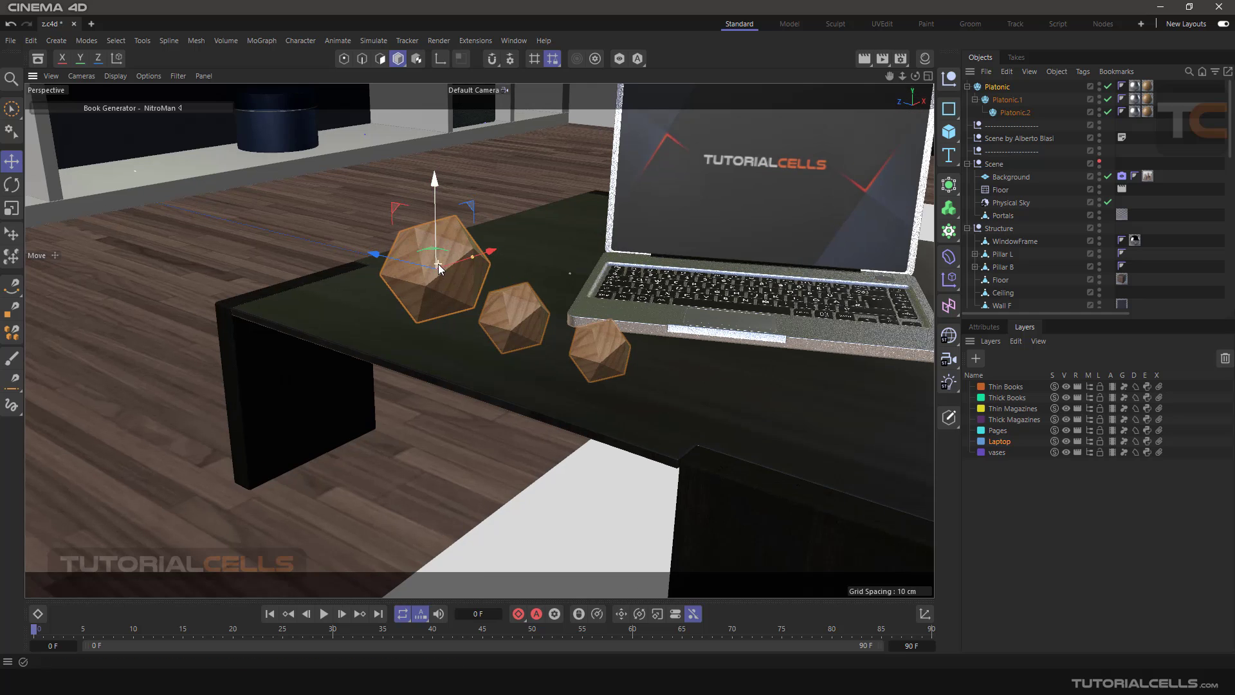
Step: Apply Viewport Solo Single to the 6.3759 cm Platonic and show its Attributes
left_click(618, 59)
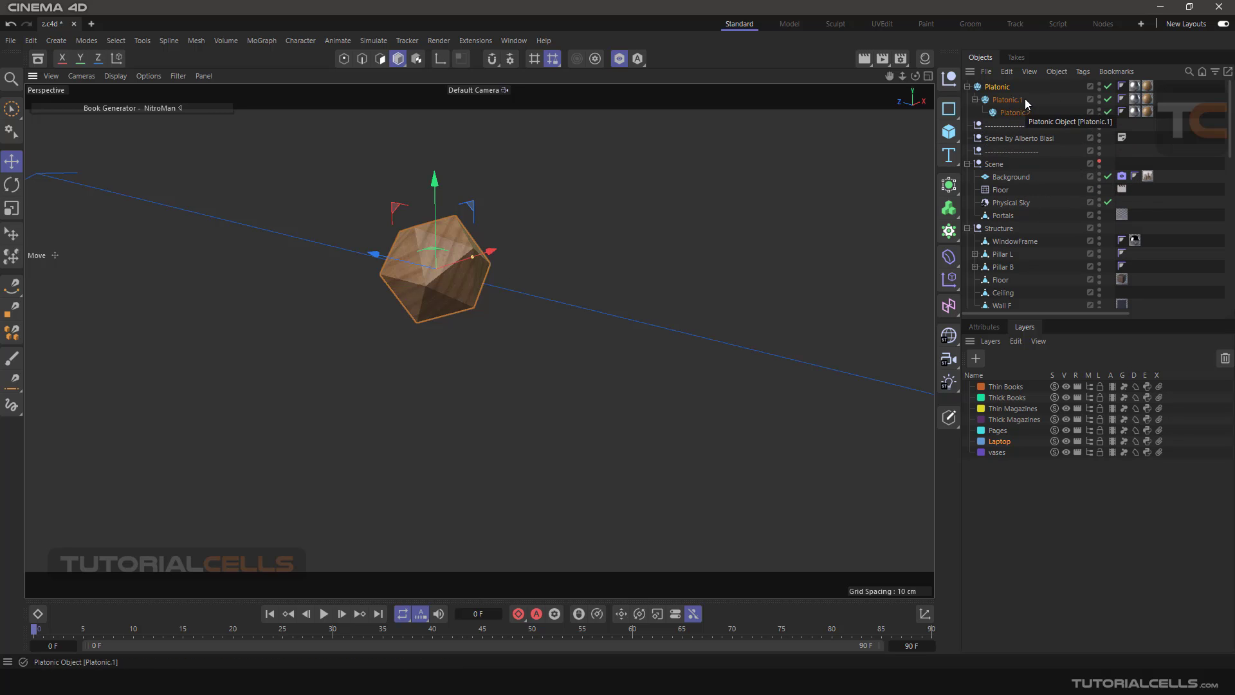
scroll(1230, 112, "down", 5)
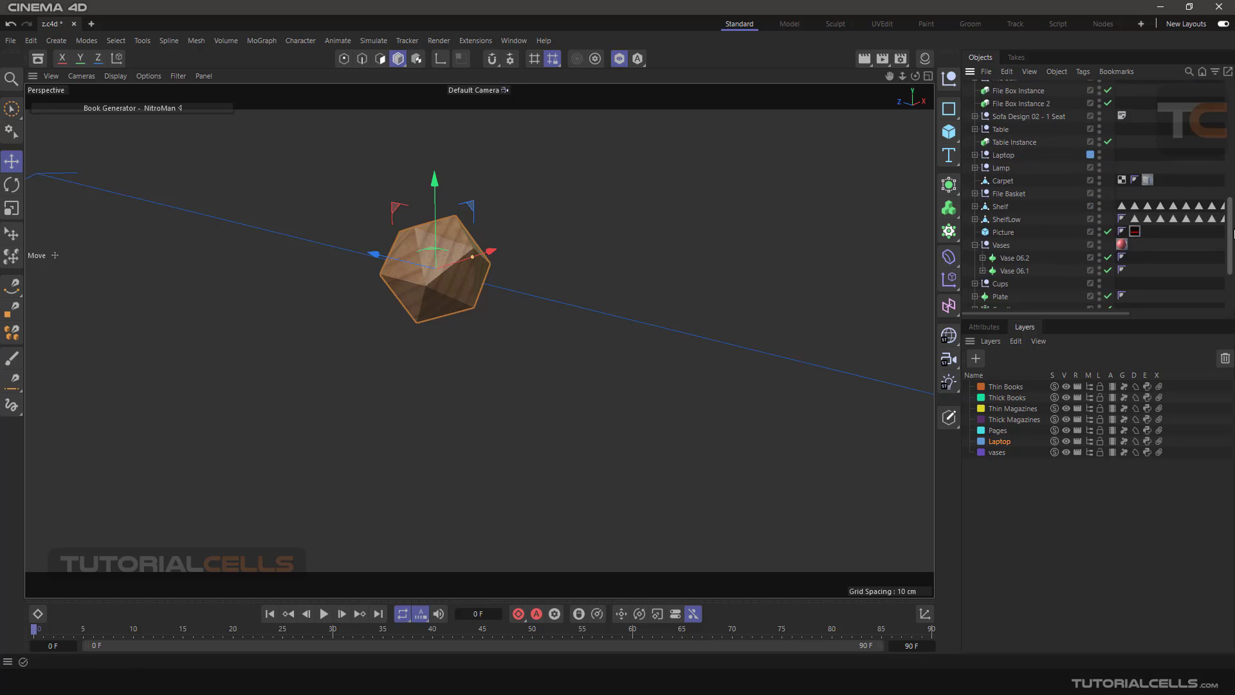
scroll(1229, 112, "up", 8)
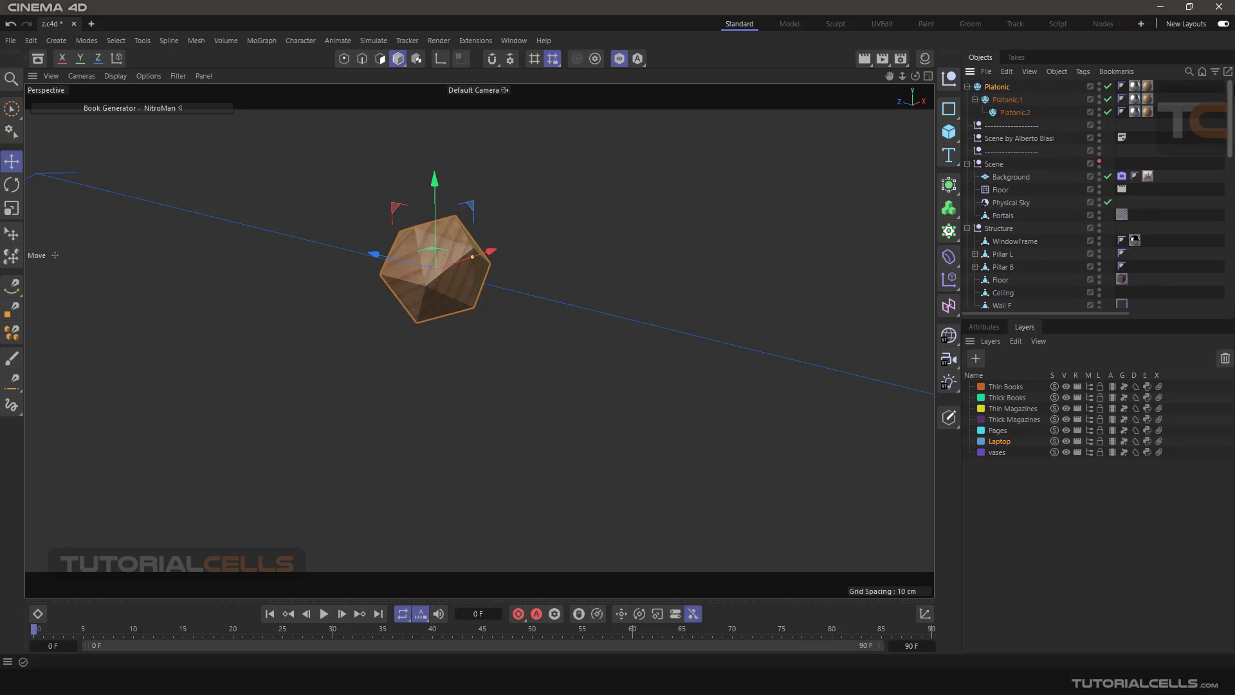
left_click(990, 328)
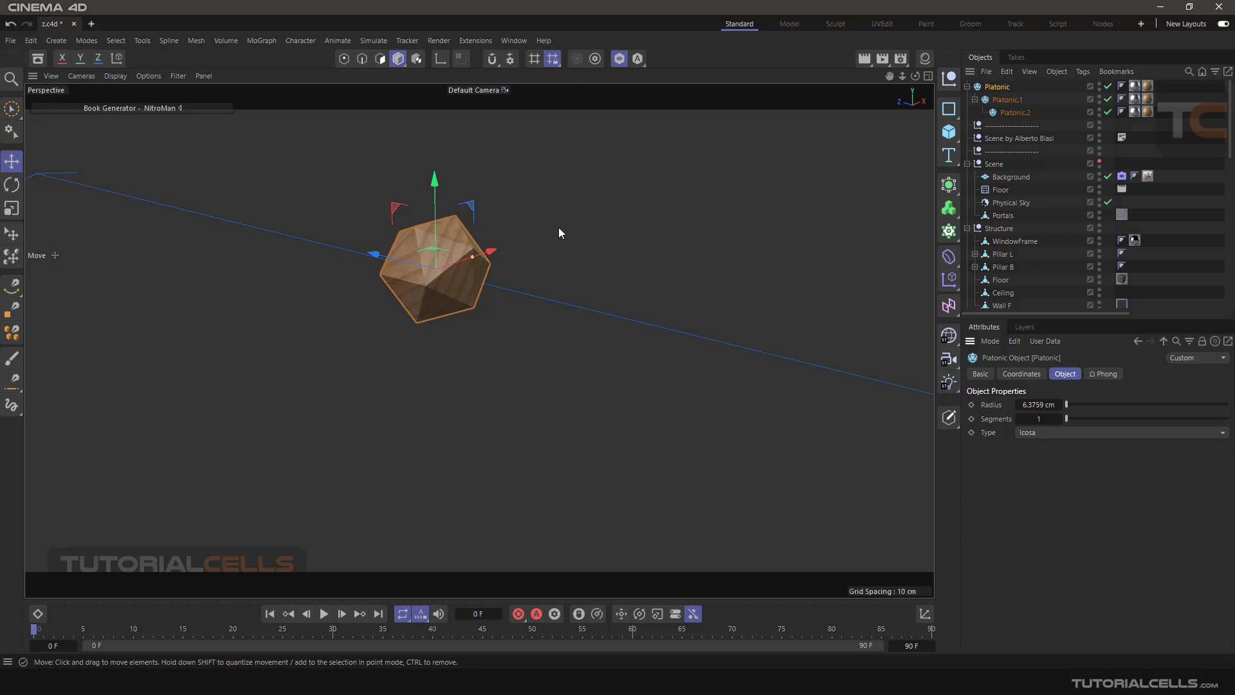
Step: Enable Viewport Solo Hierarchy, step through the room objects, then reselect the Platonic parent
left_click(637, 58)
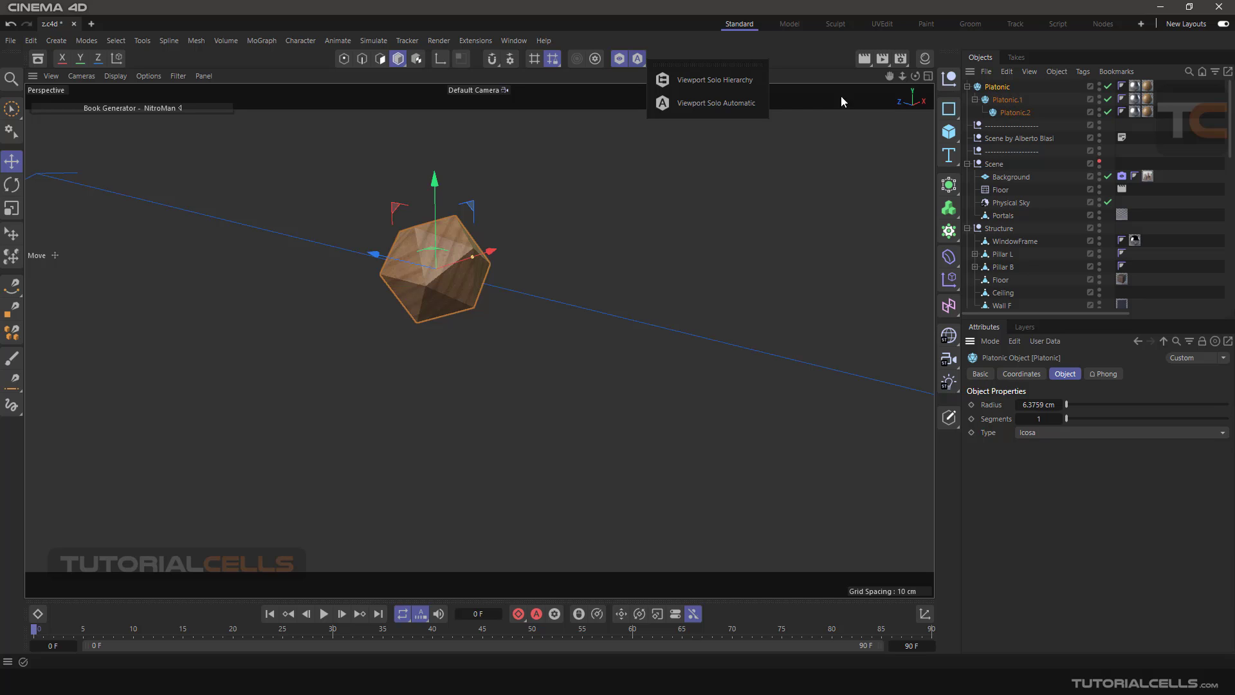
left_click(727, 90)
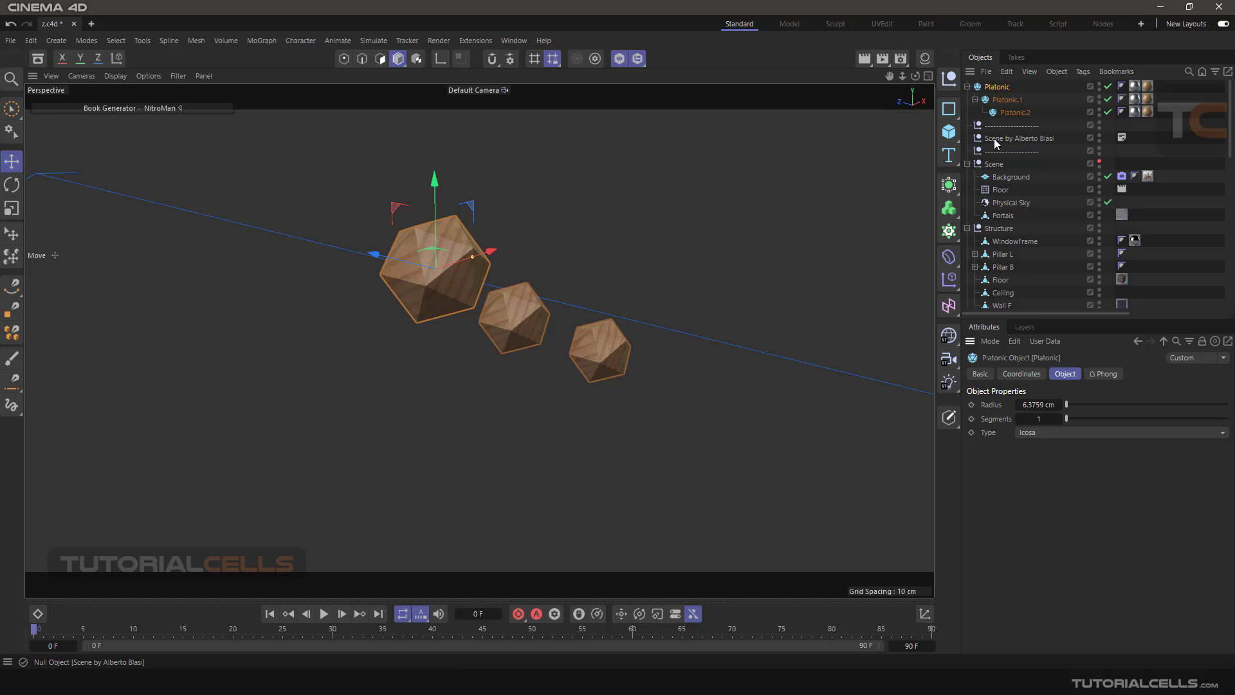
left_click(996, 176)
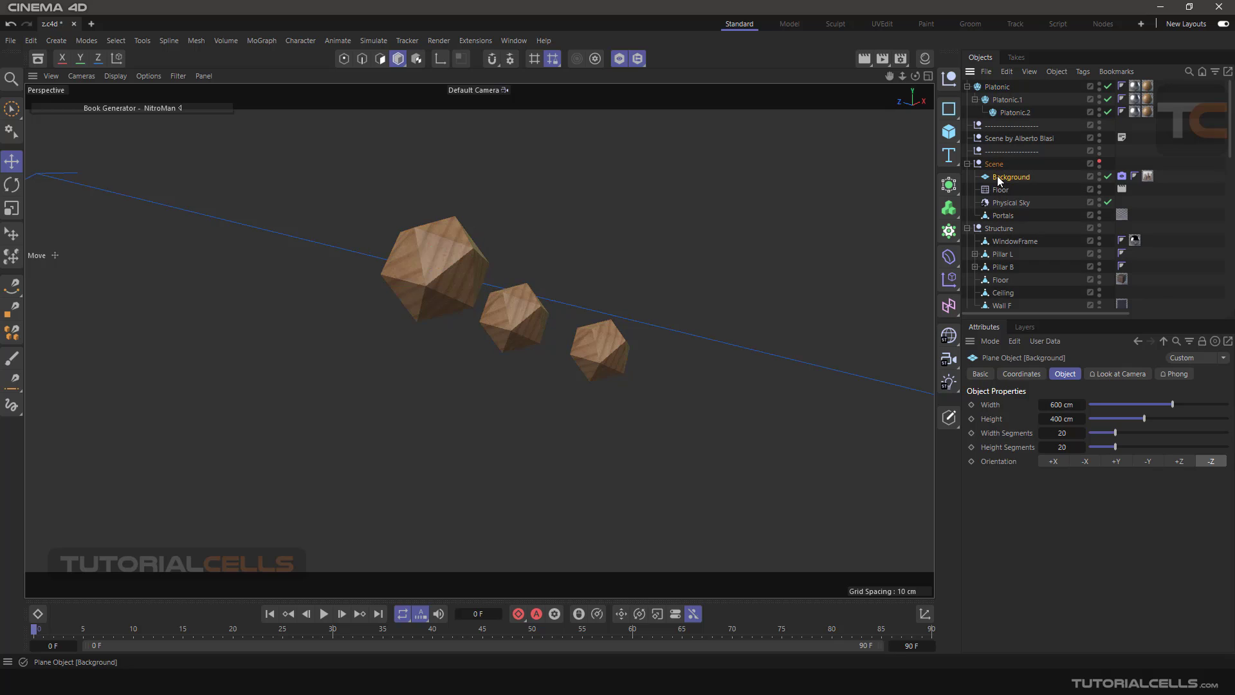
left_click(1000, 189)
left_click(1001, 202)
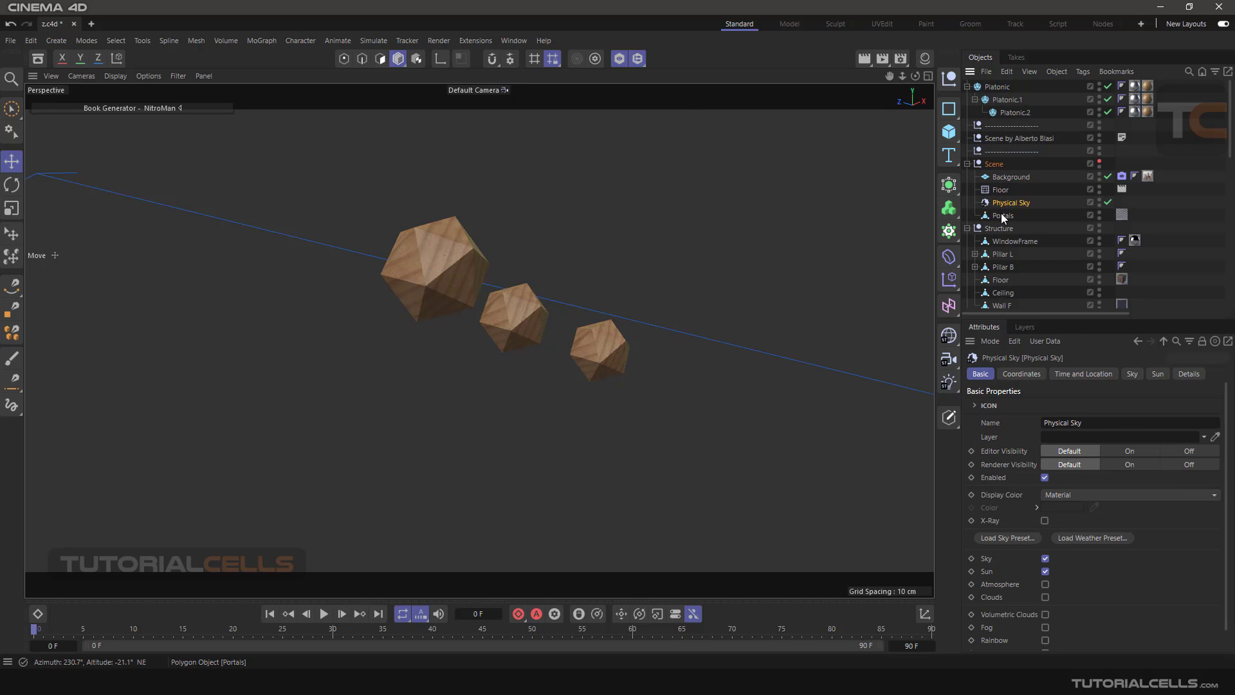
left_click(1001, 214)
left_click(998, 241)
left_click(1000, 254)
left_click(1001, 266)
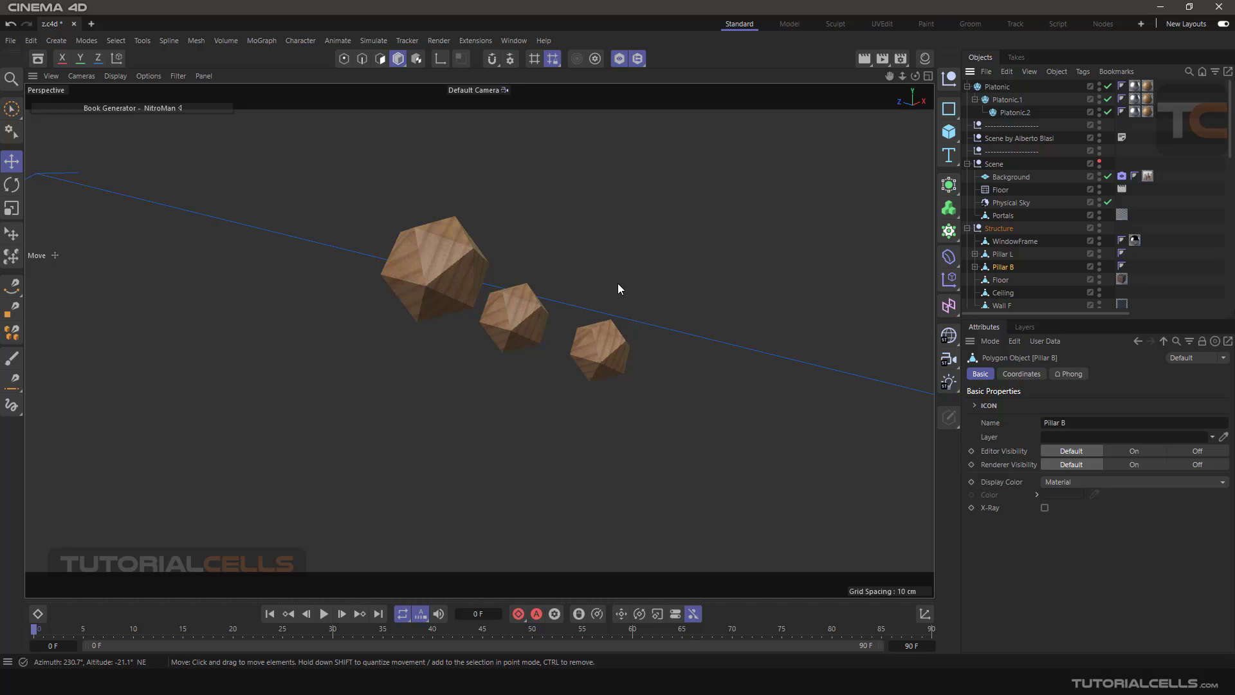
left_click(997, 86)
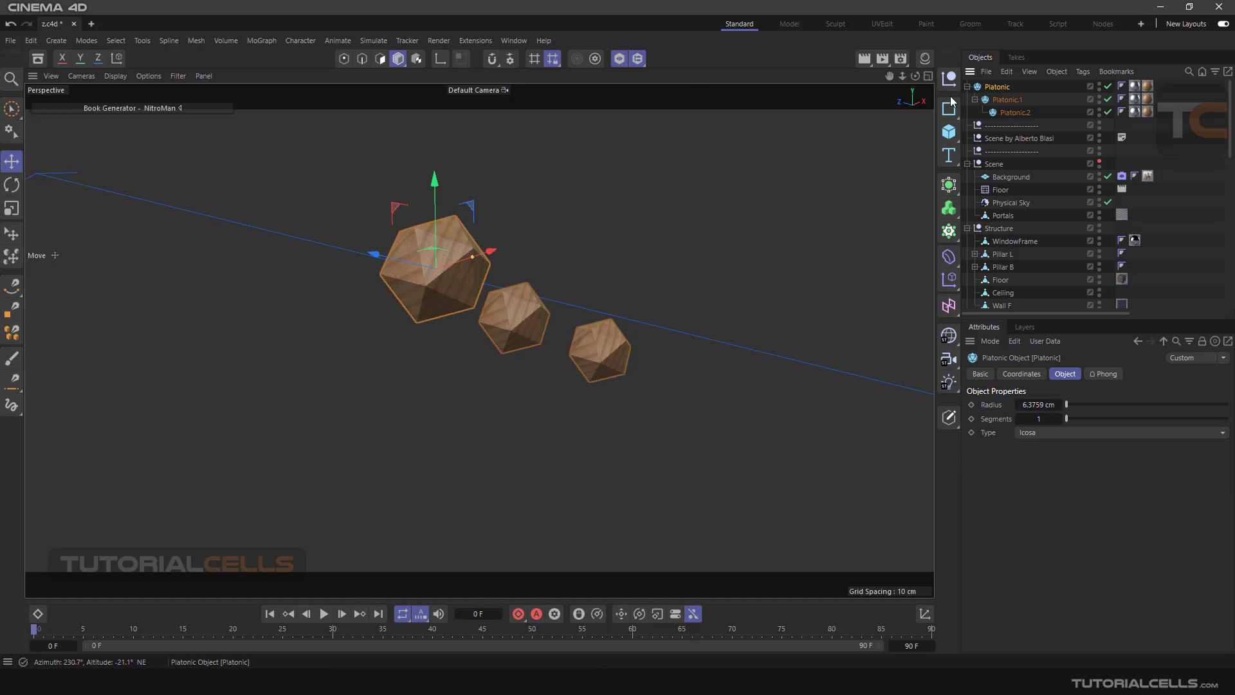
Step: Switch to Viewport Solo Automatic and frame the isolated Vase 06.1
left_click(642, 60)
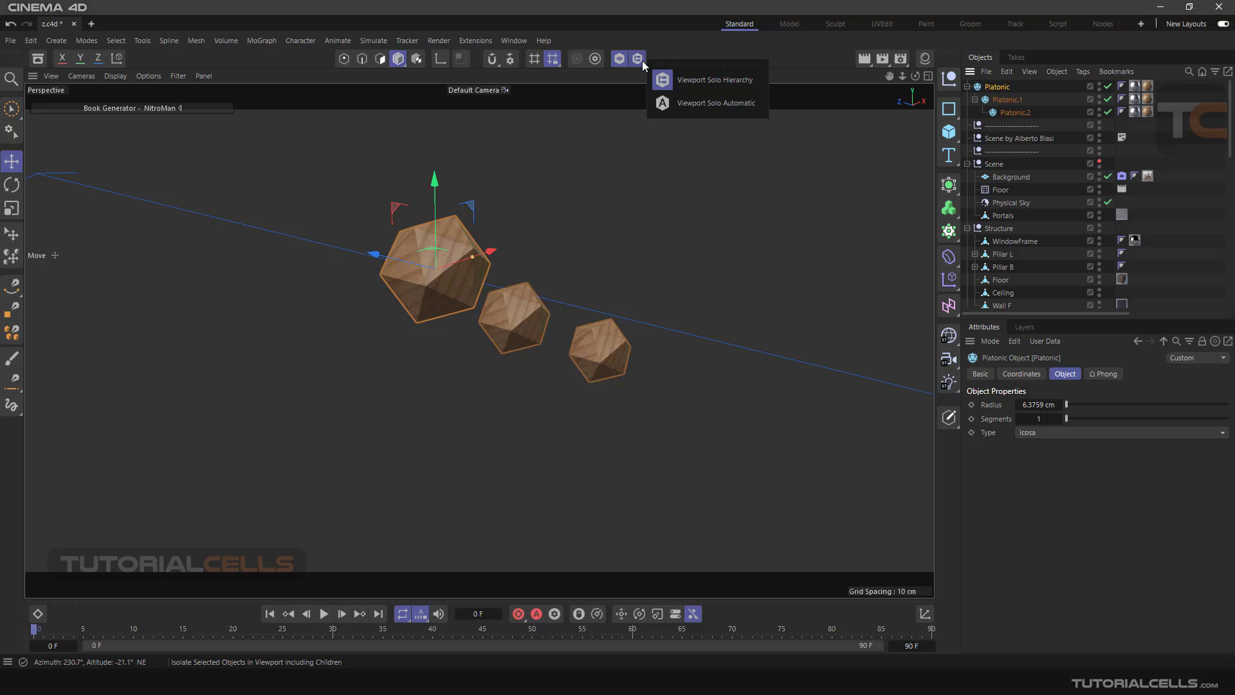
left_click(701, 104)
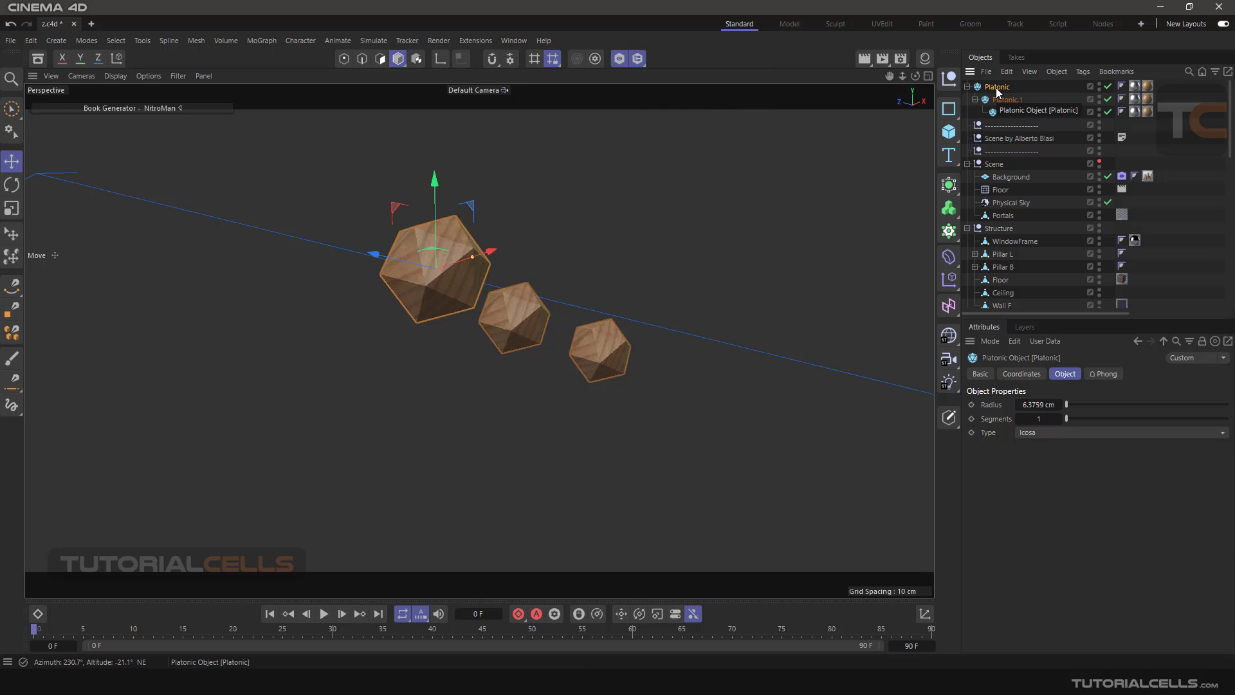
scroll(1020, 204, "down", 10)
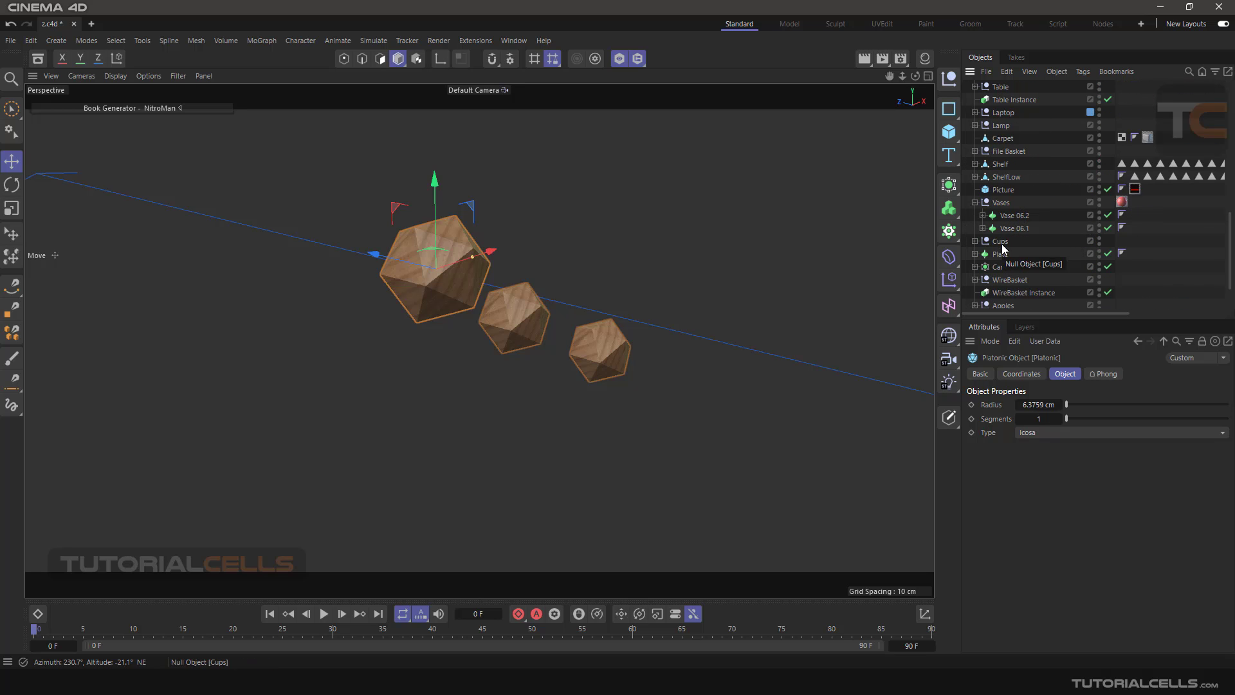
left_click(1011, 228)
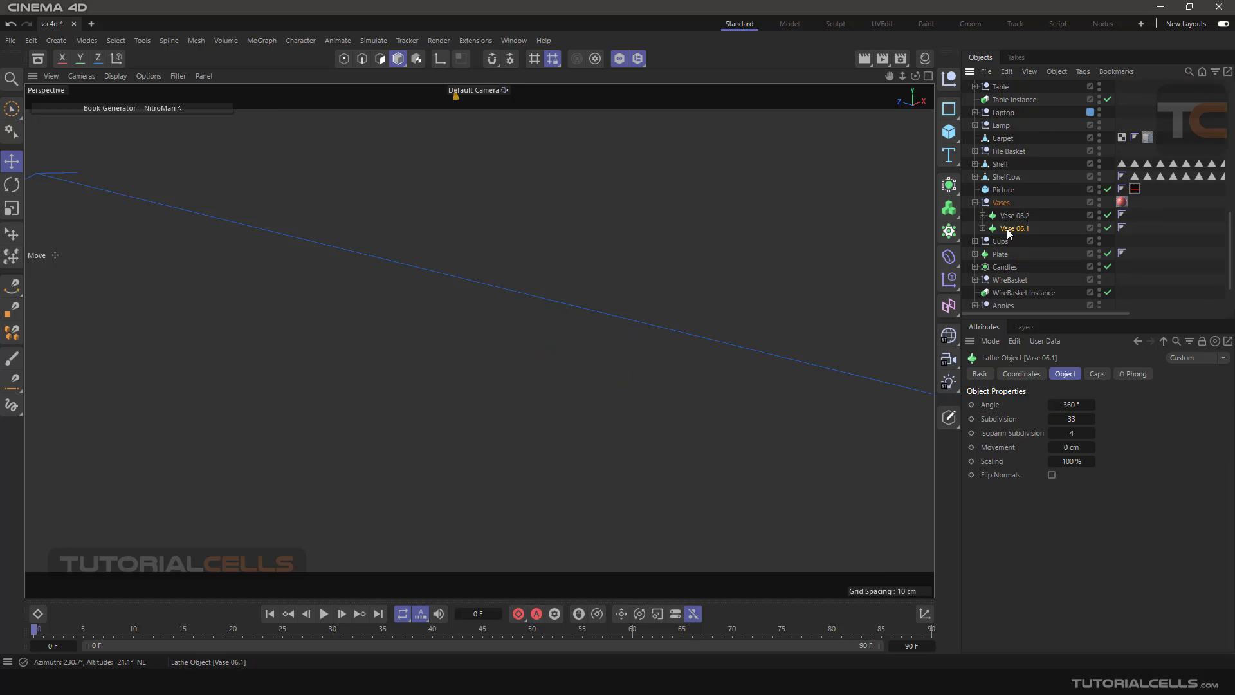
key("o")
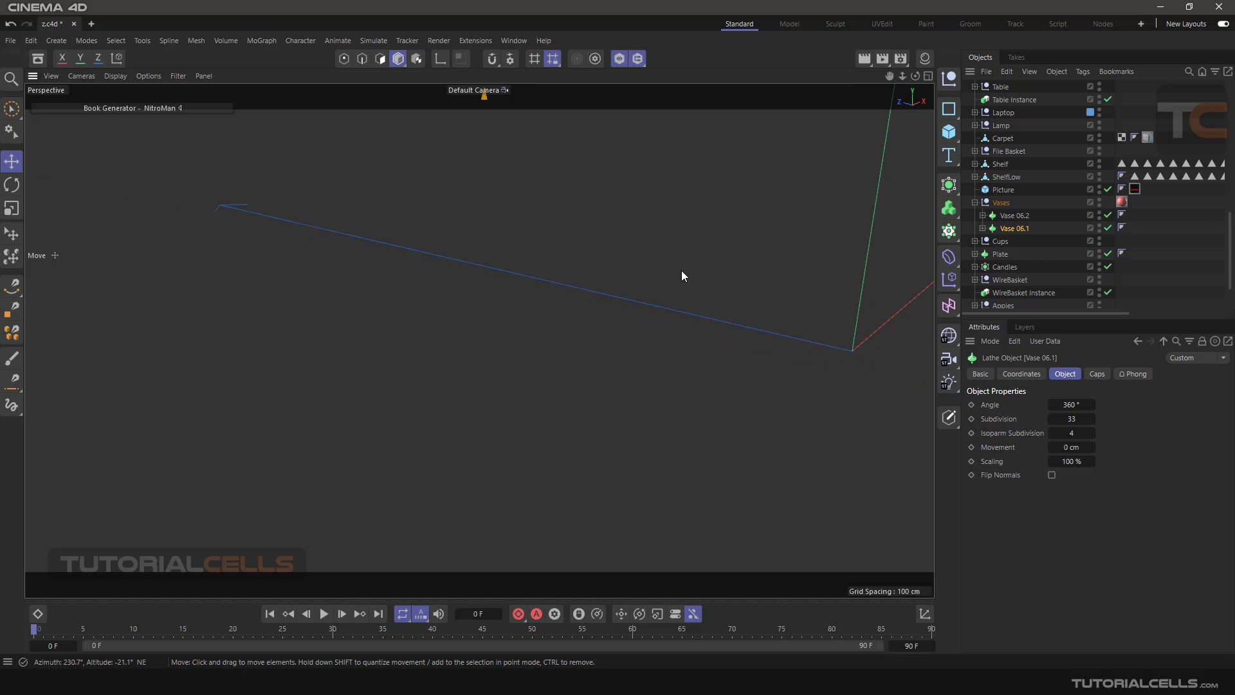
Step: Frame the Vases group with O, then select Plate so it is auto-isolated
left_click(1001, 203)
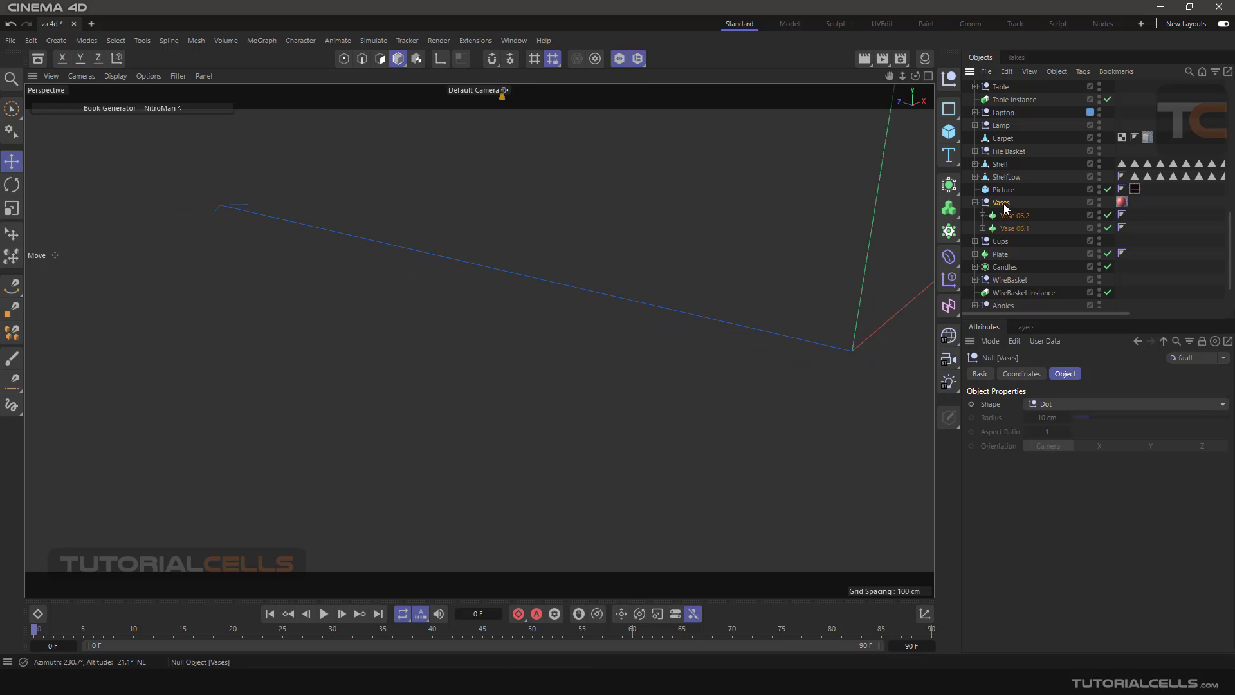
key("o")
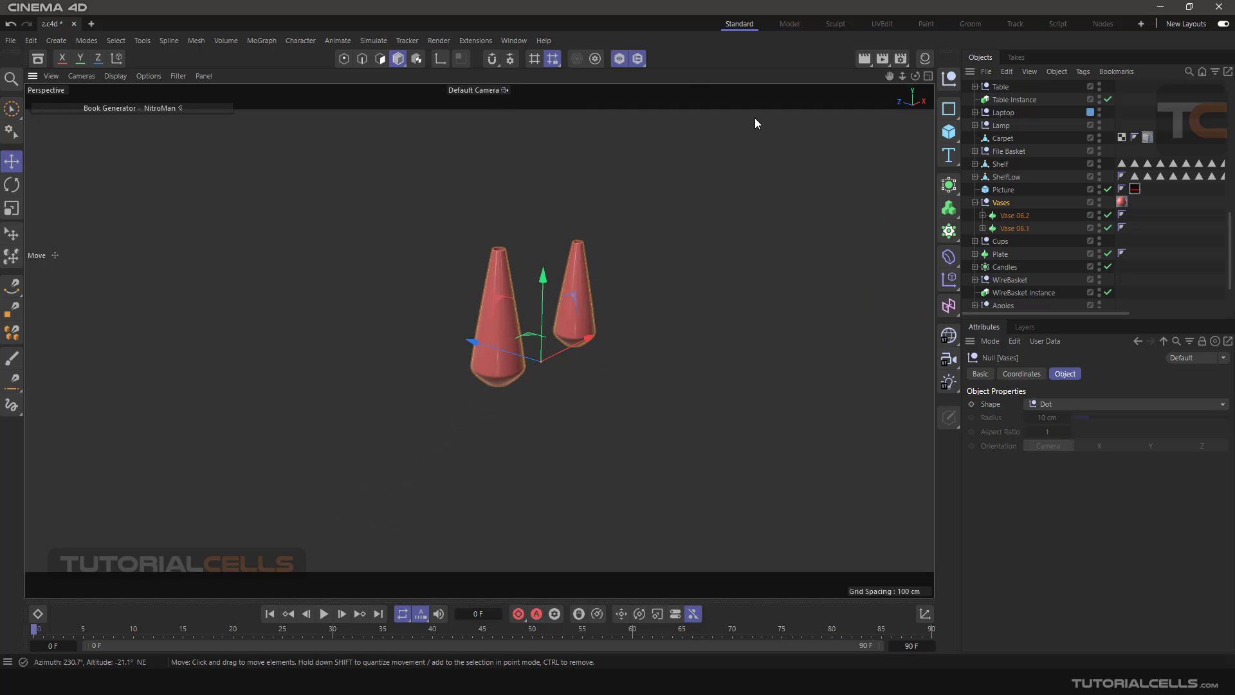
left_click(642, 63)
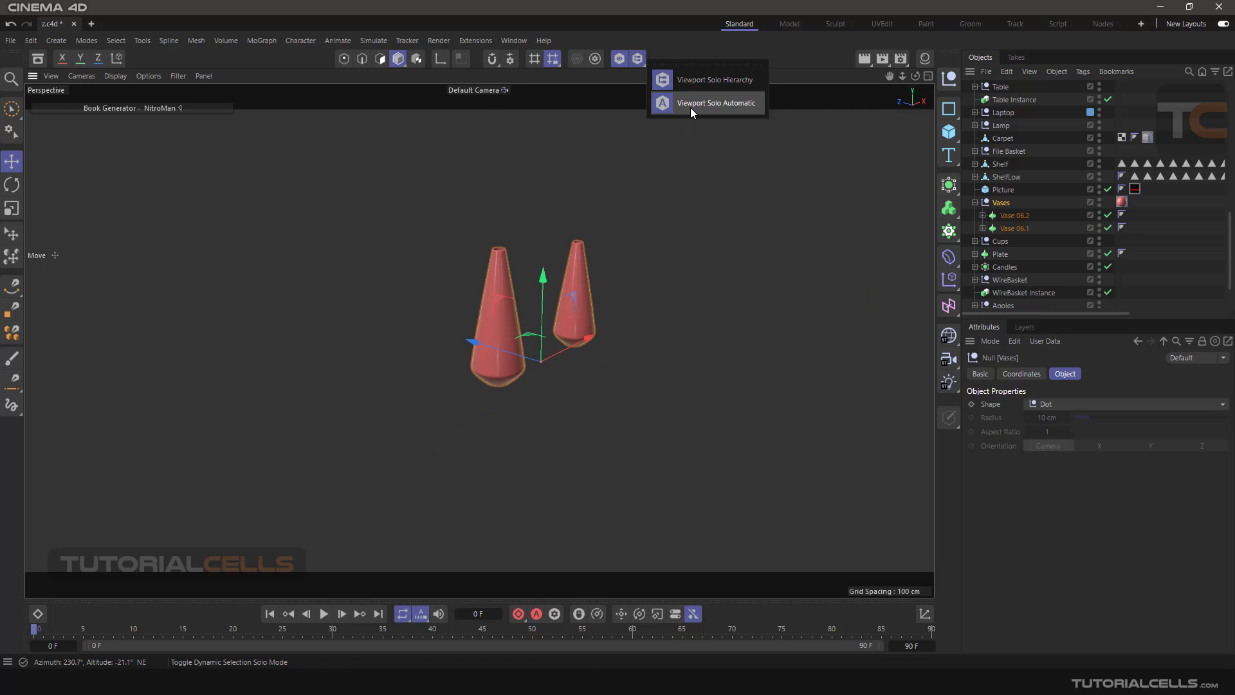
left_click(994, 257)
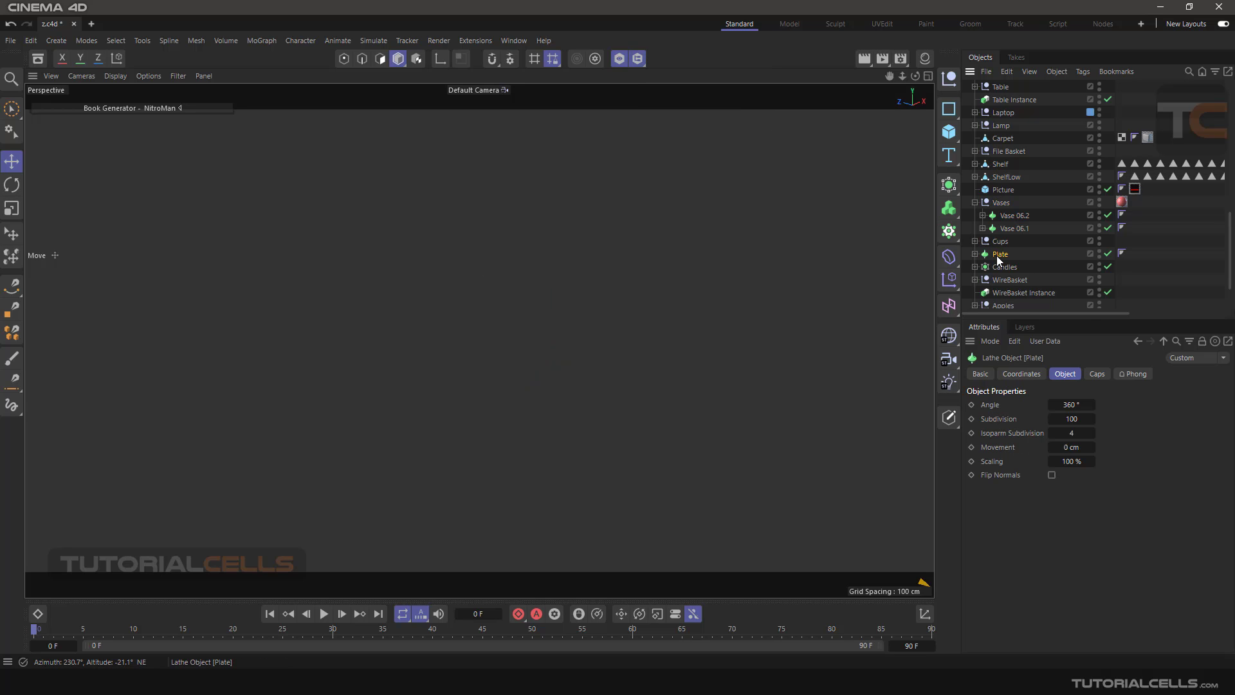
Step: Select the Laptop, frame it with O, and pan to centre it in the solo view
scroll(1003, 273, "down", 3)
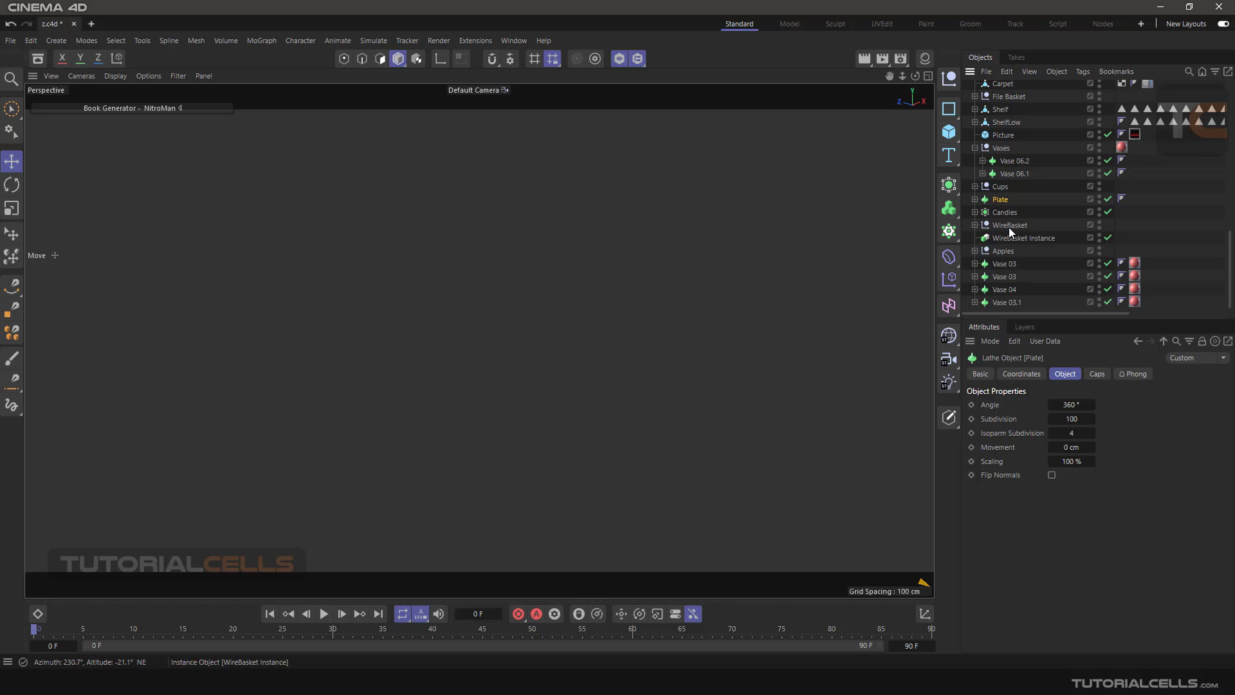
scroll(1011, 201, "up", 4)
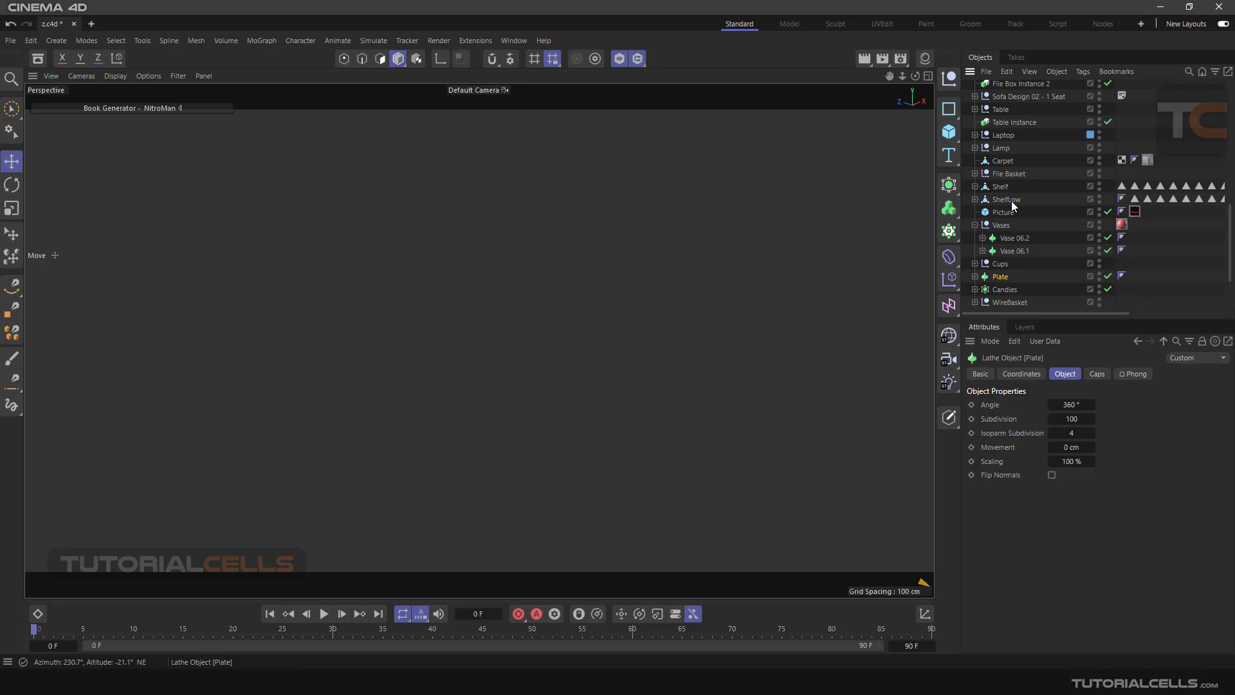
left_click(1002, 135)
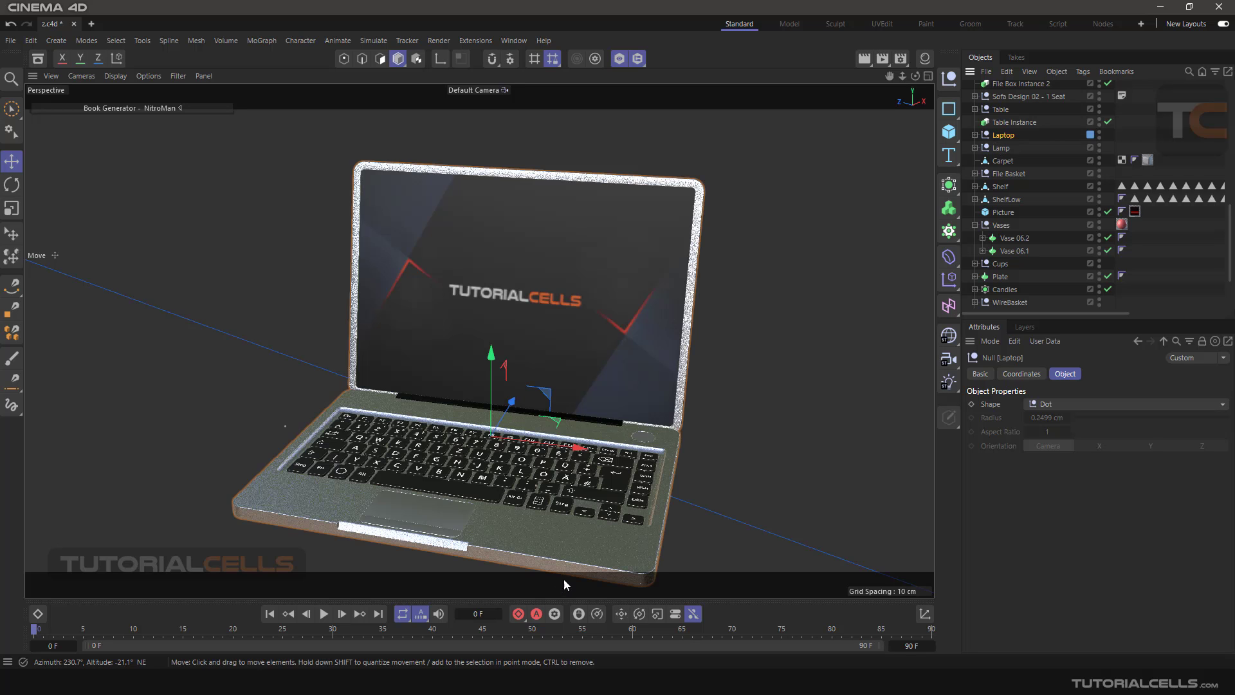
key("o")
scroll(554, 445, "down", 1)
middle_click(495, 364)
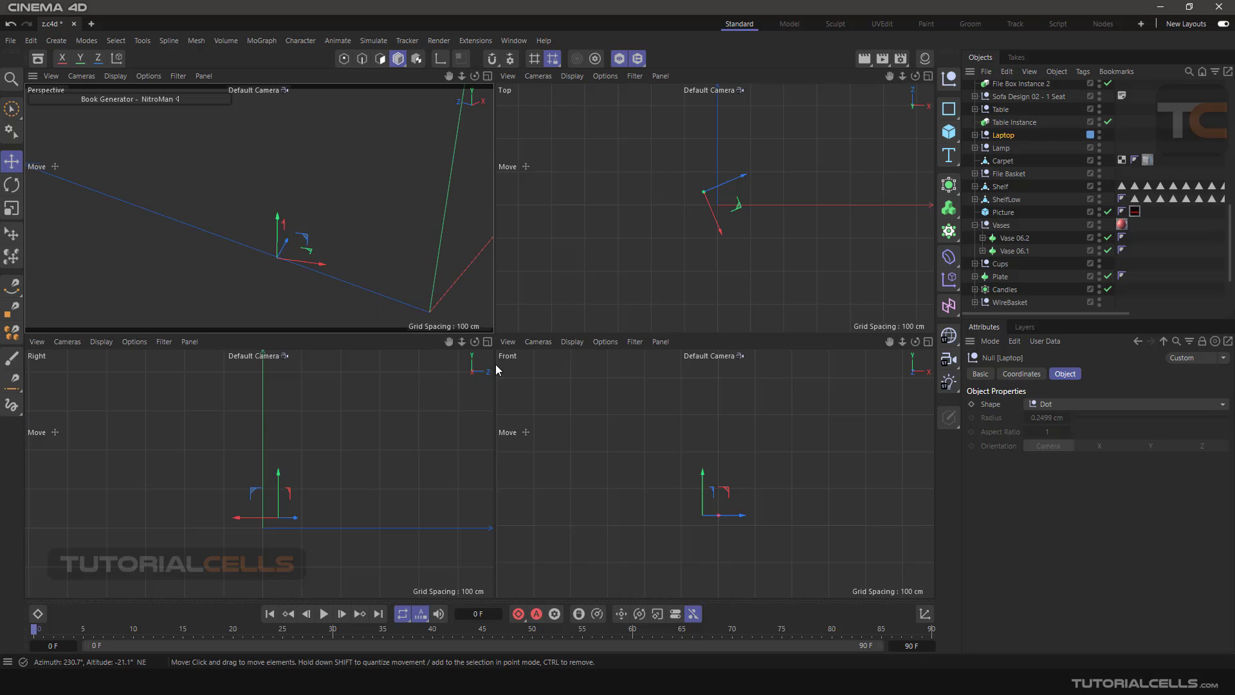
middle_click(413, 273)
middle_click_drag(561, 366, 593, 342)
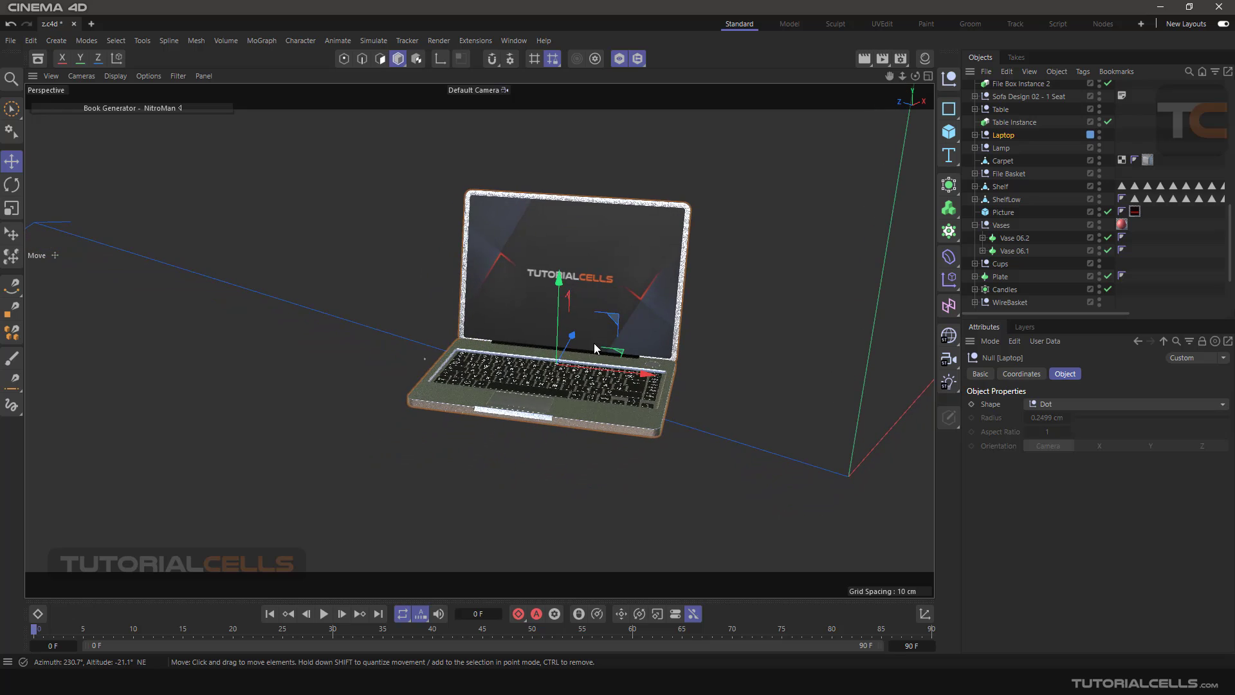
left_click(638, 61)
left_click(619, 60)
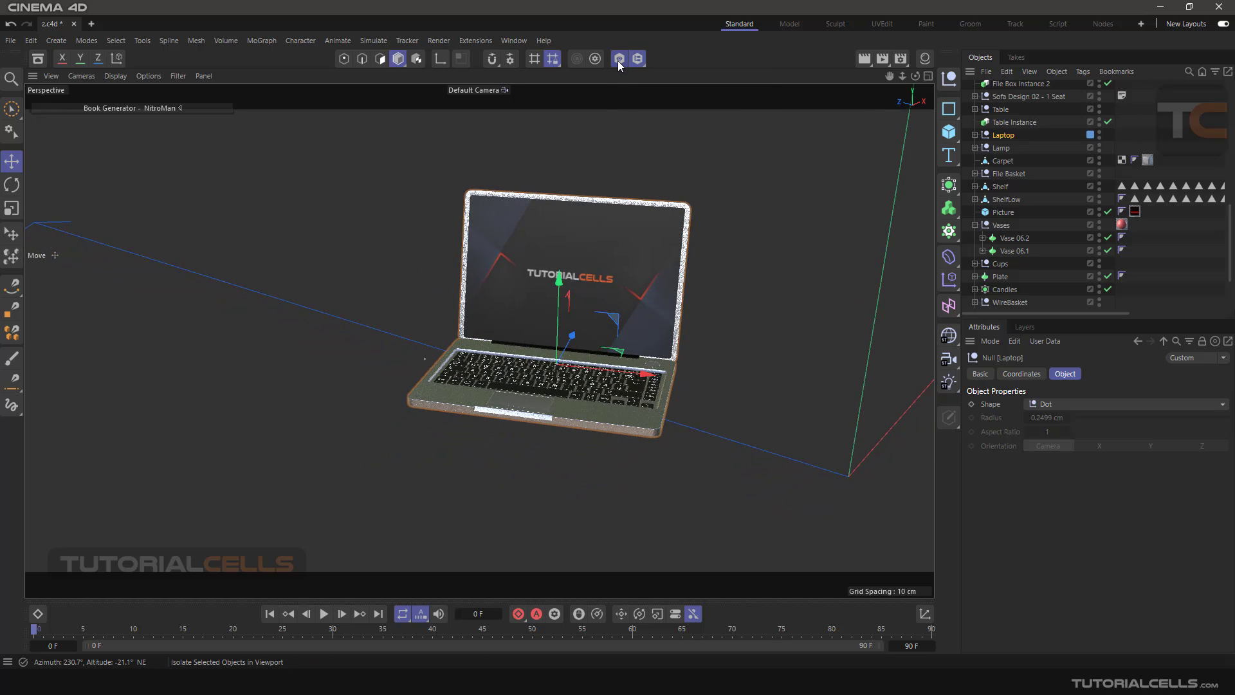
left_click(619, 60)
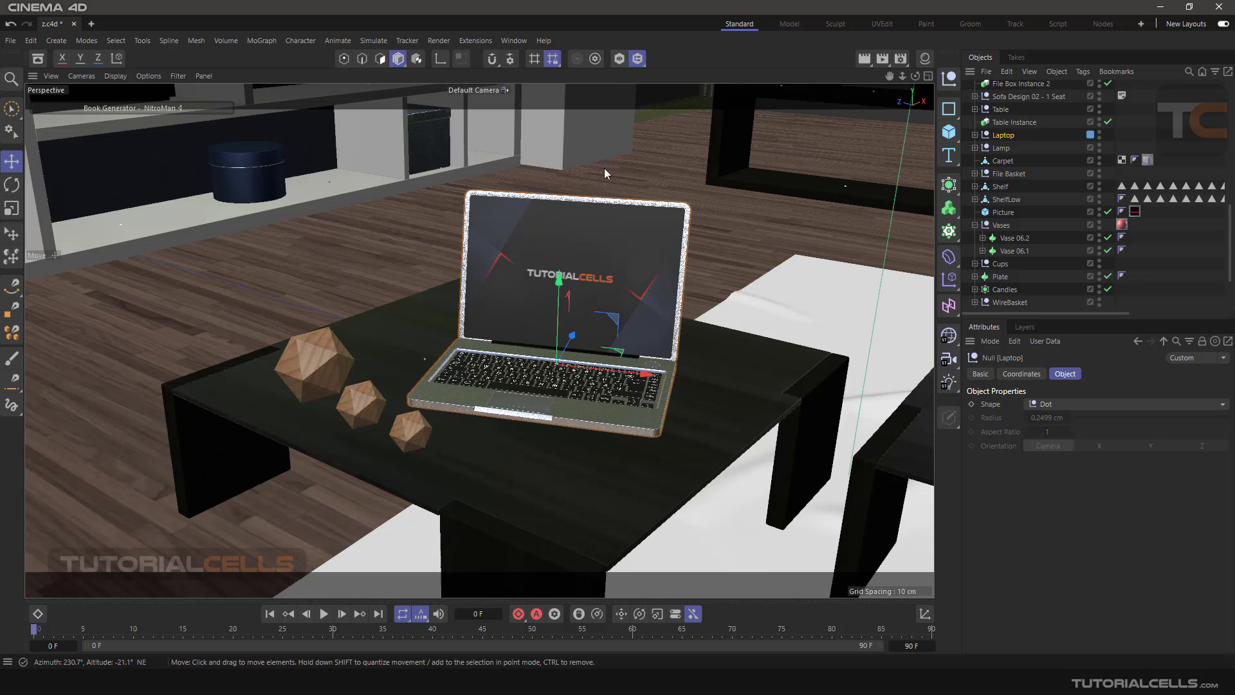
left_click(1007, 173)
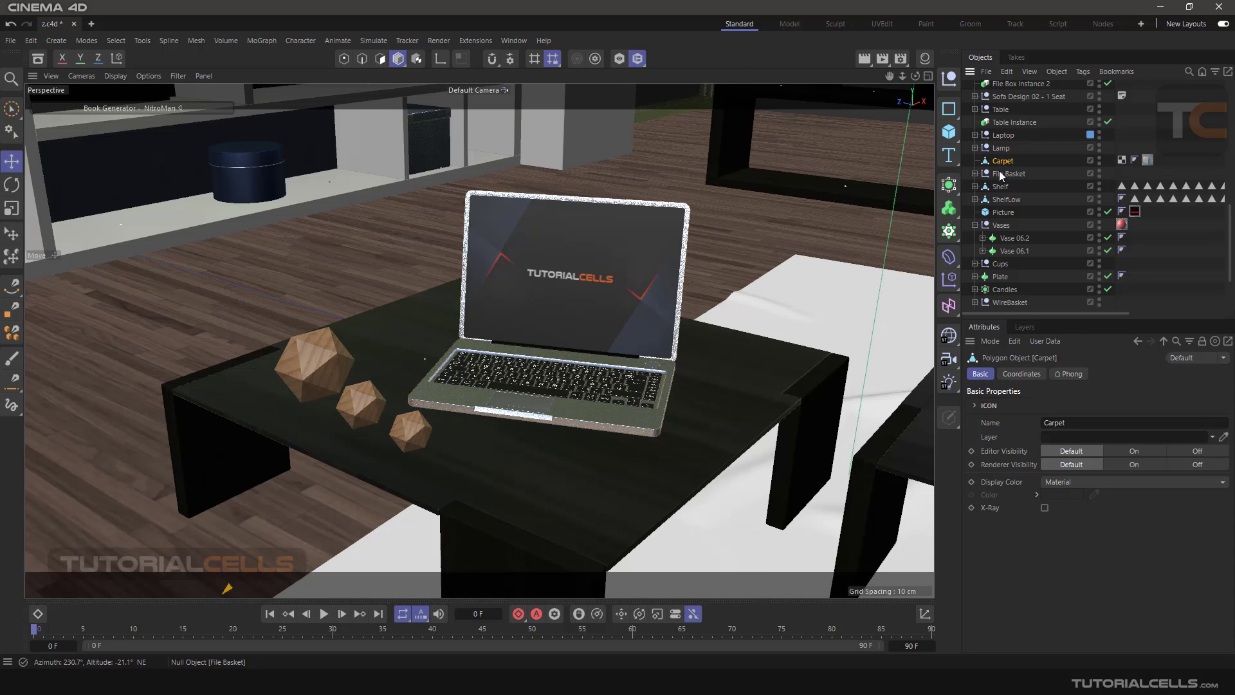
left_click(617, 60)
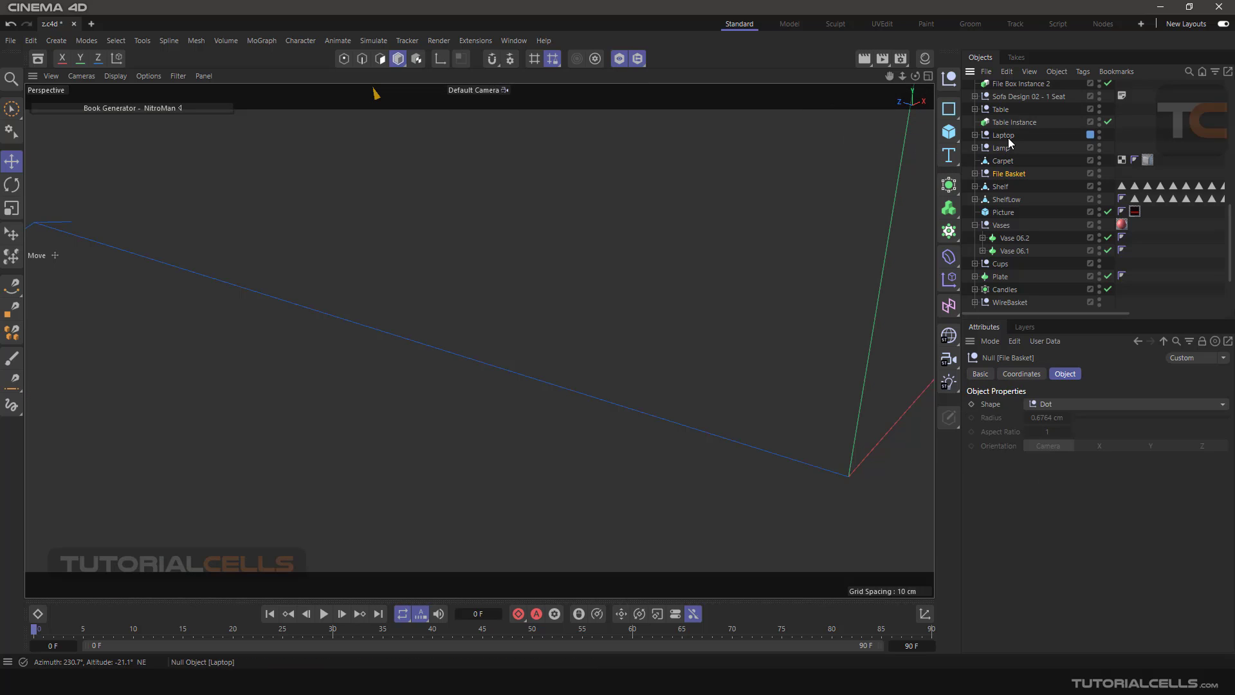
left_click(1005, 137)
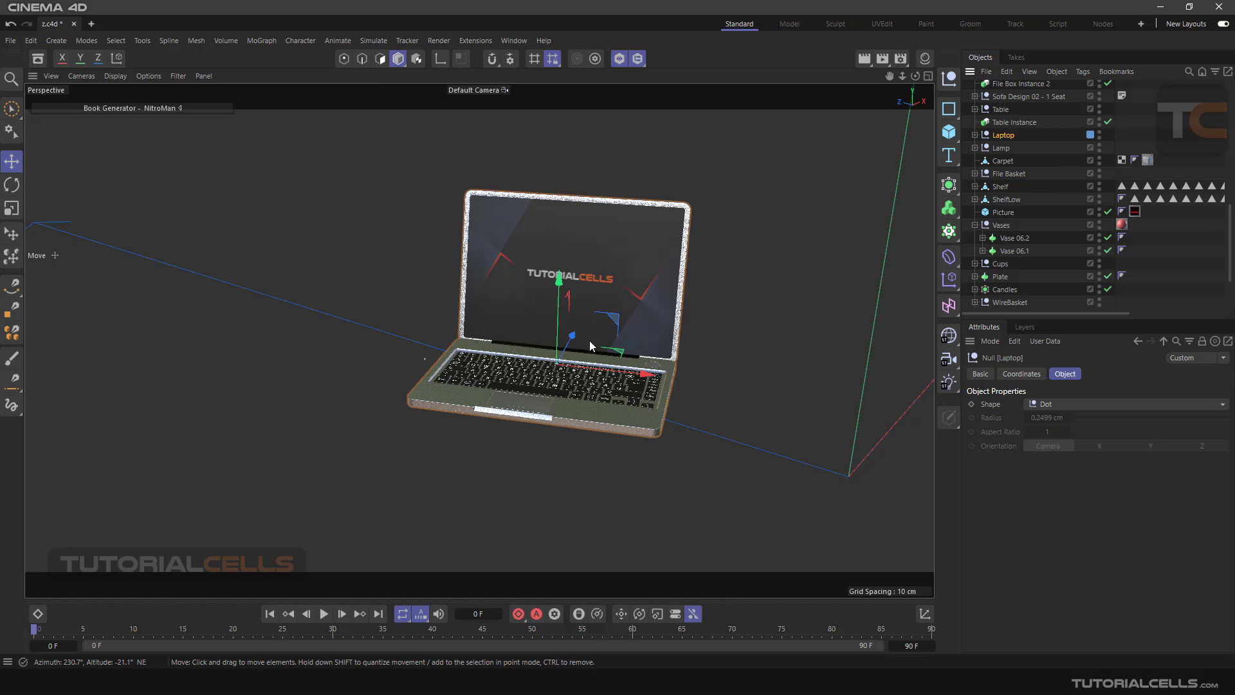
scroll(1021, 208, "up", 10)
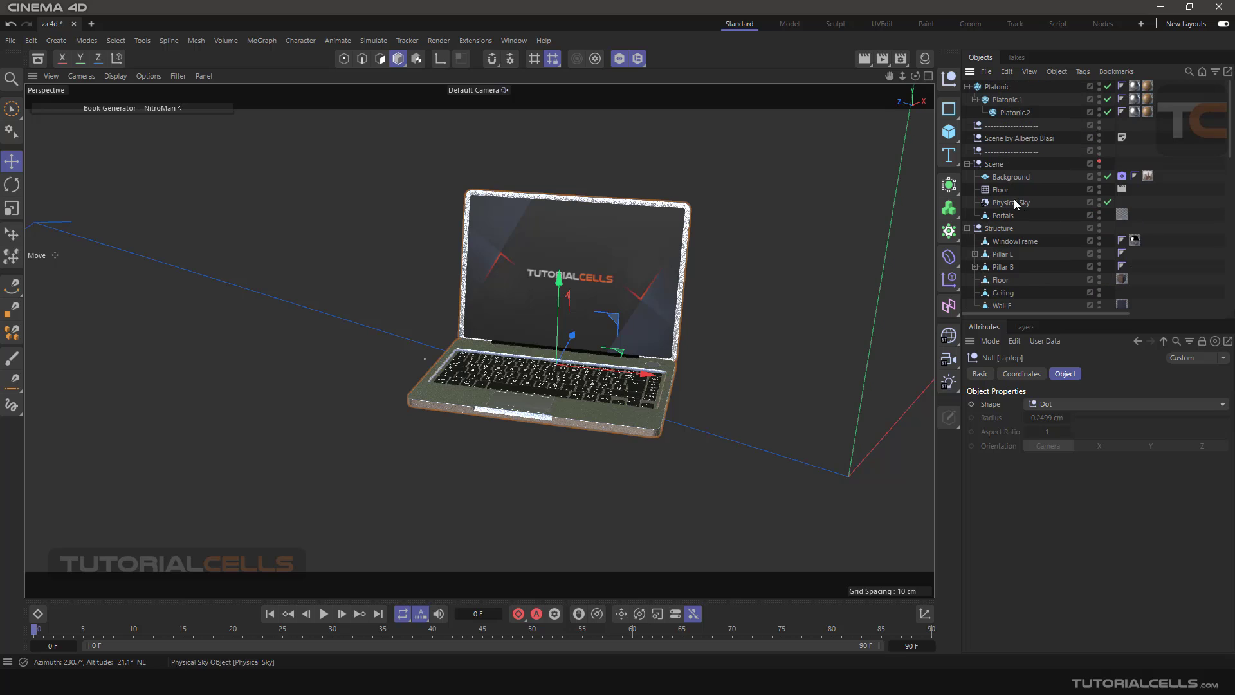
Step: Compare solos of Platonic, Platonic.2 and Platonic.1, then reselect the parent Platonic
left_click(997, 87)
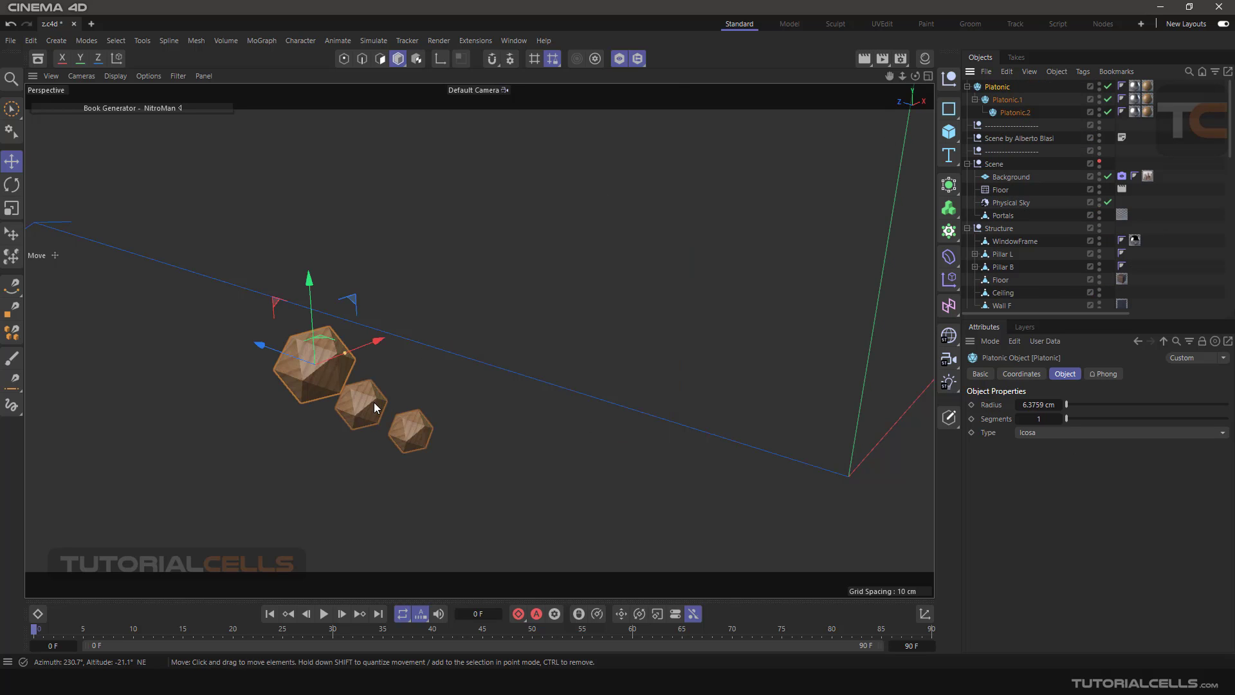
left_click(1016, 113)
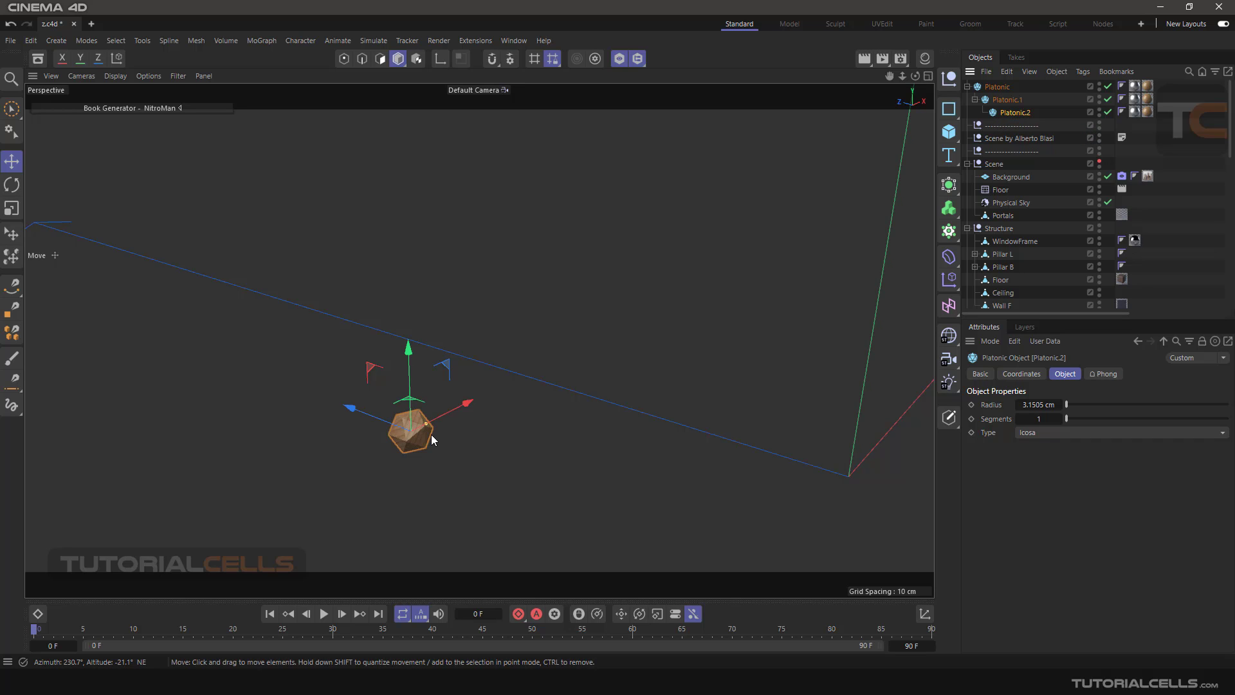
left_click(998, 101)
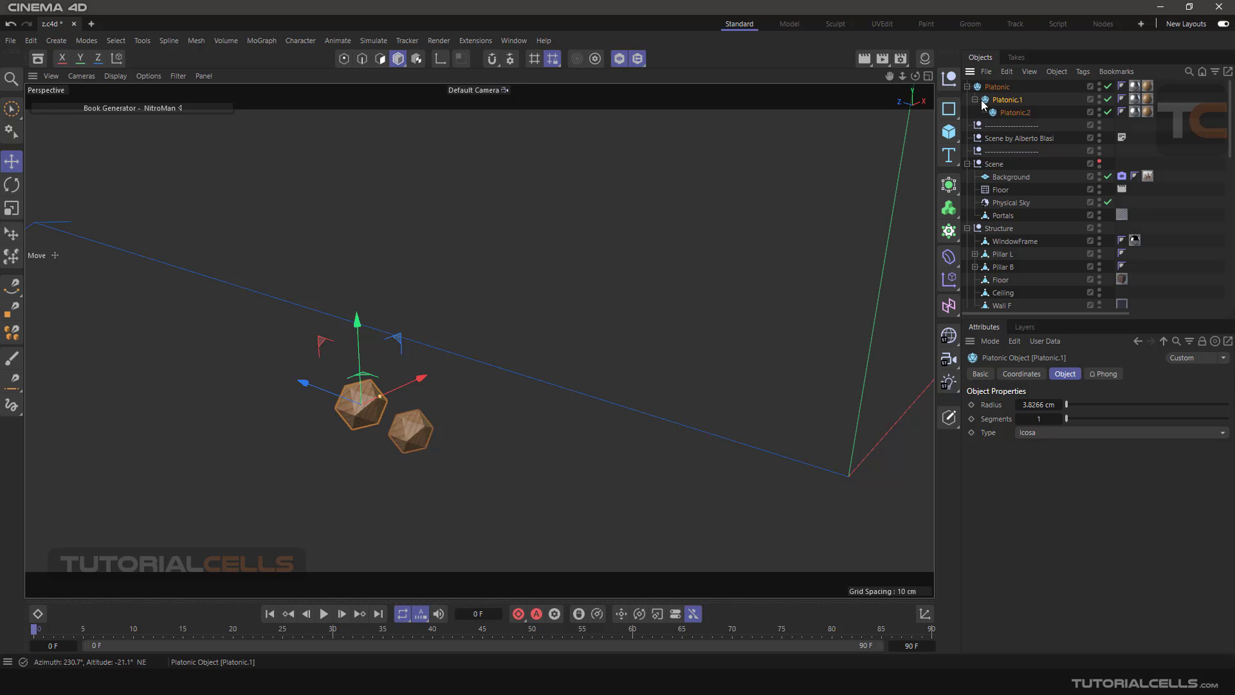
left_click(1001, 90)
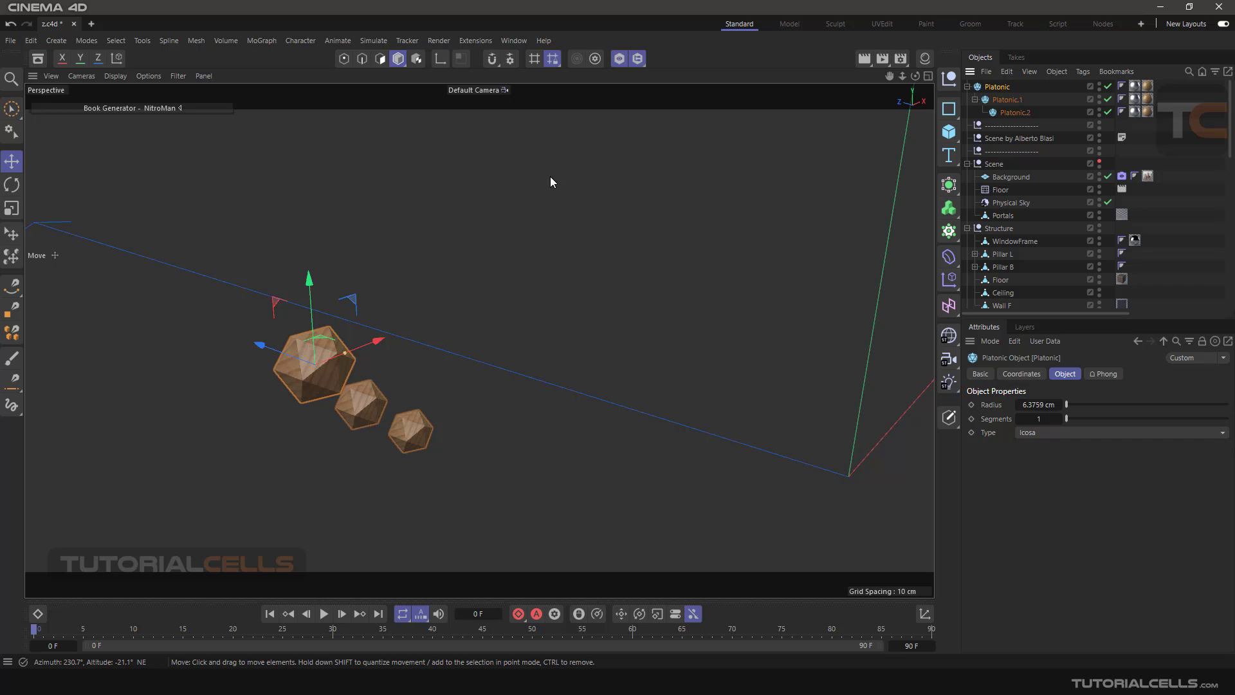
left_click(639, 62)
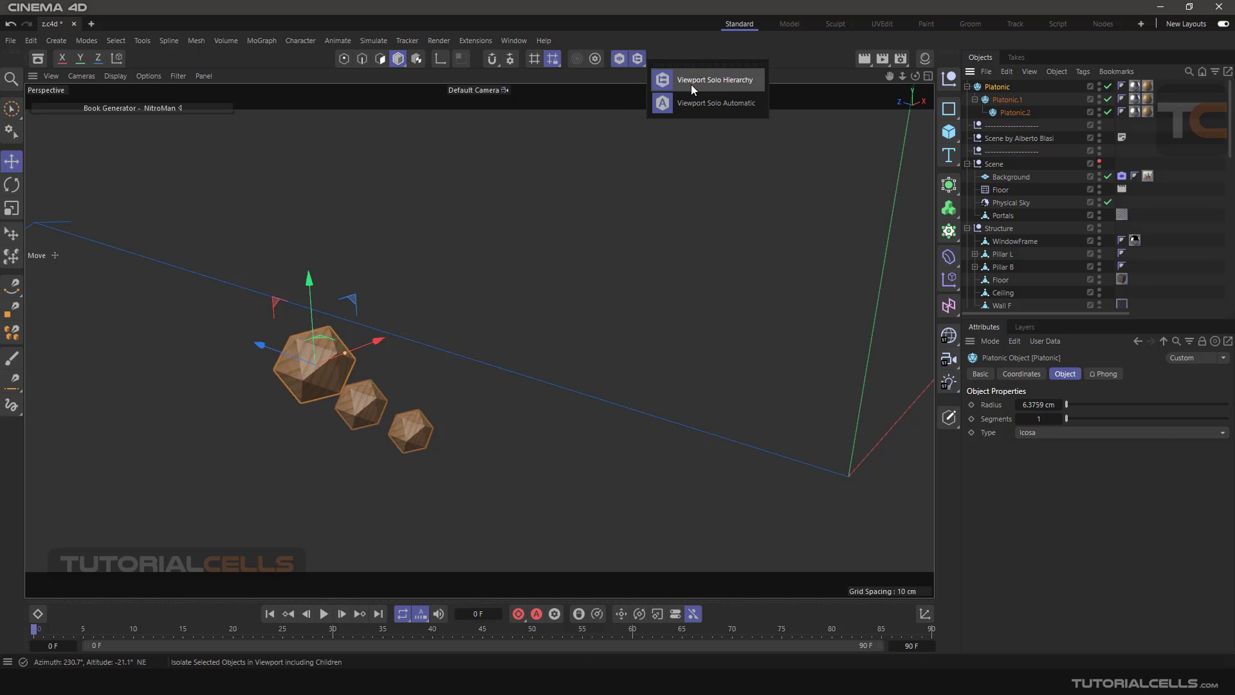
Step: Turn off Viewport Solo Hierarchy and solo Platonic.1 and Platonic.2 individually
left_click(688, 83)
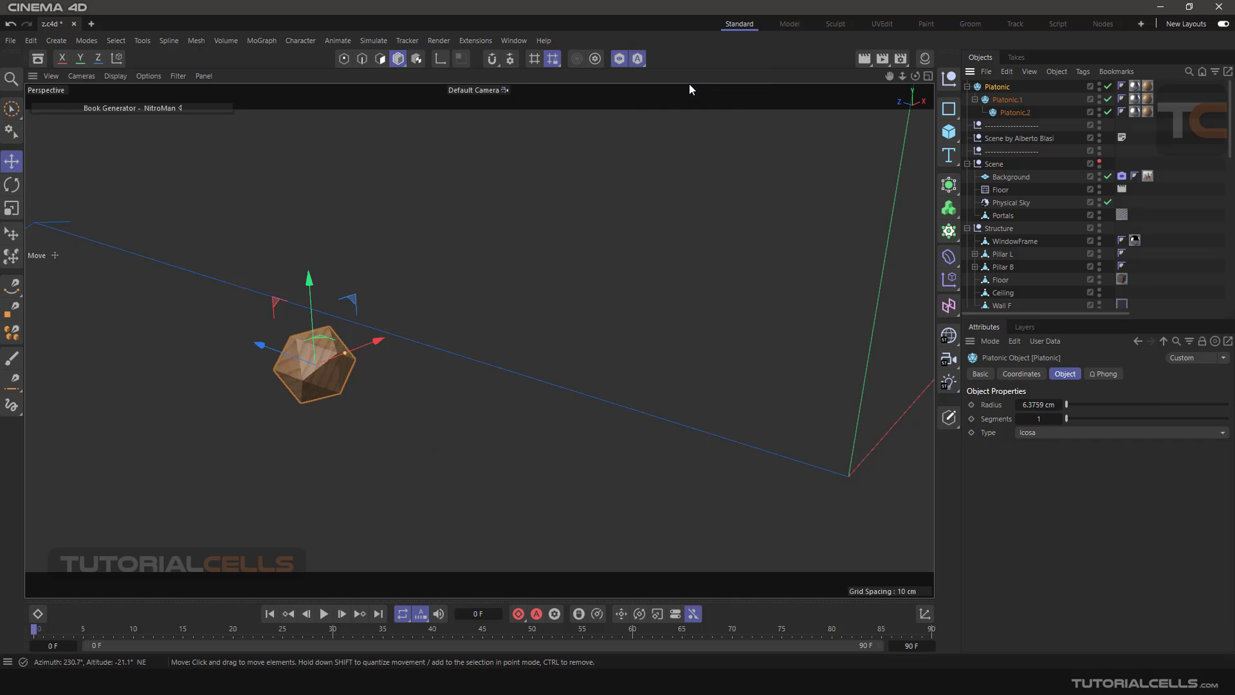
left_click(1002, 99)
left_click(1011, 114)
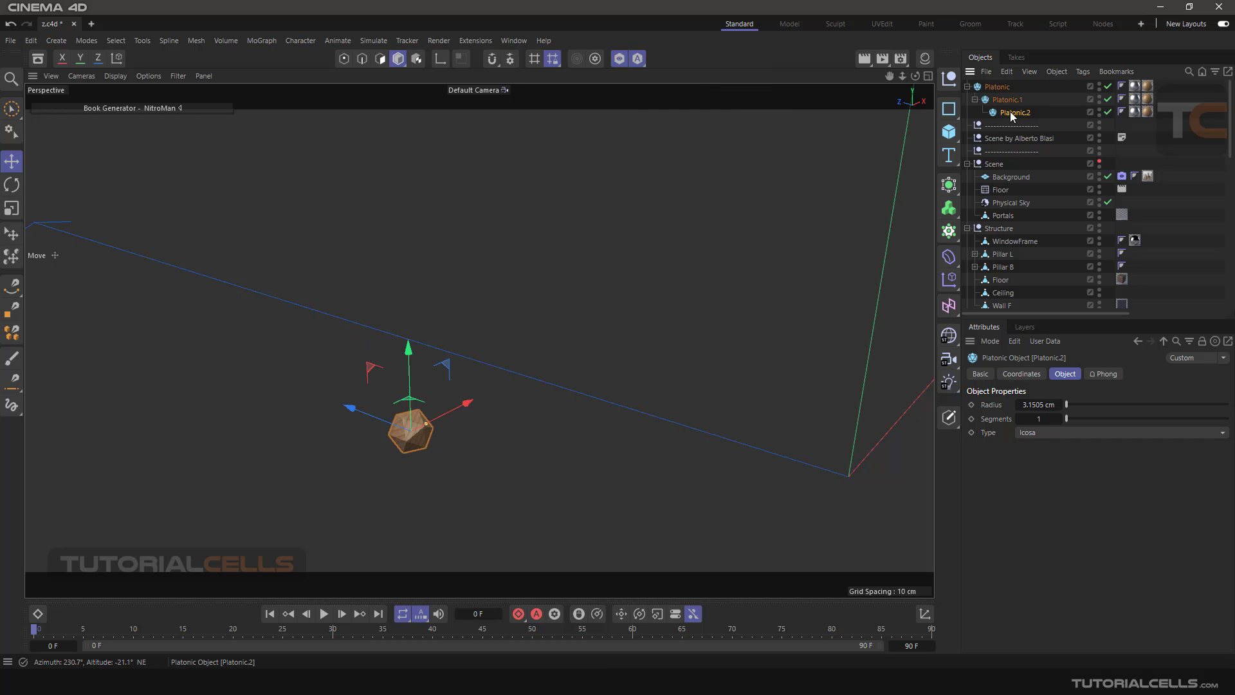
left_click(1002, 100)
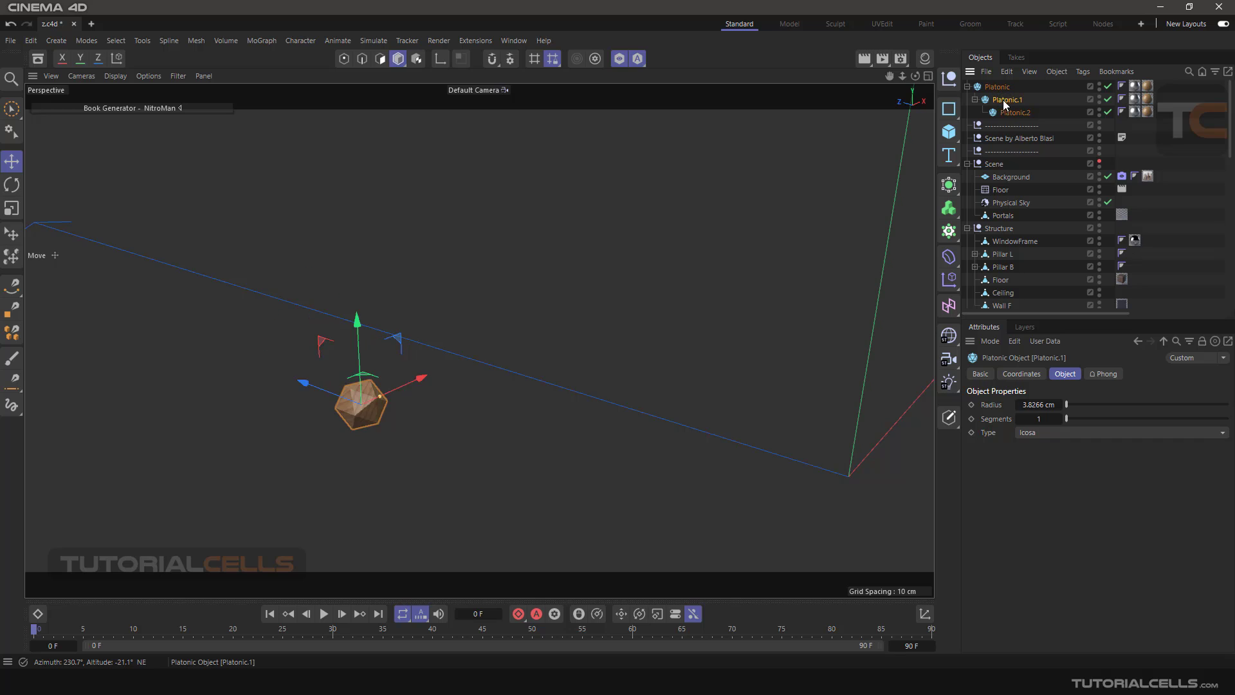
left_click(1009, 113)
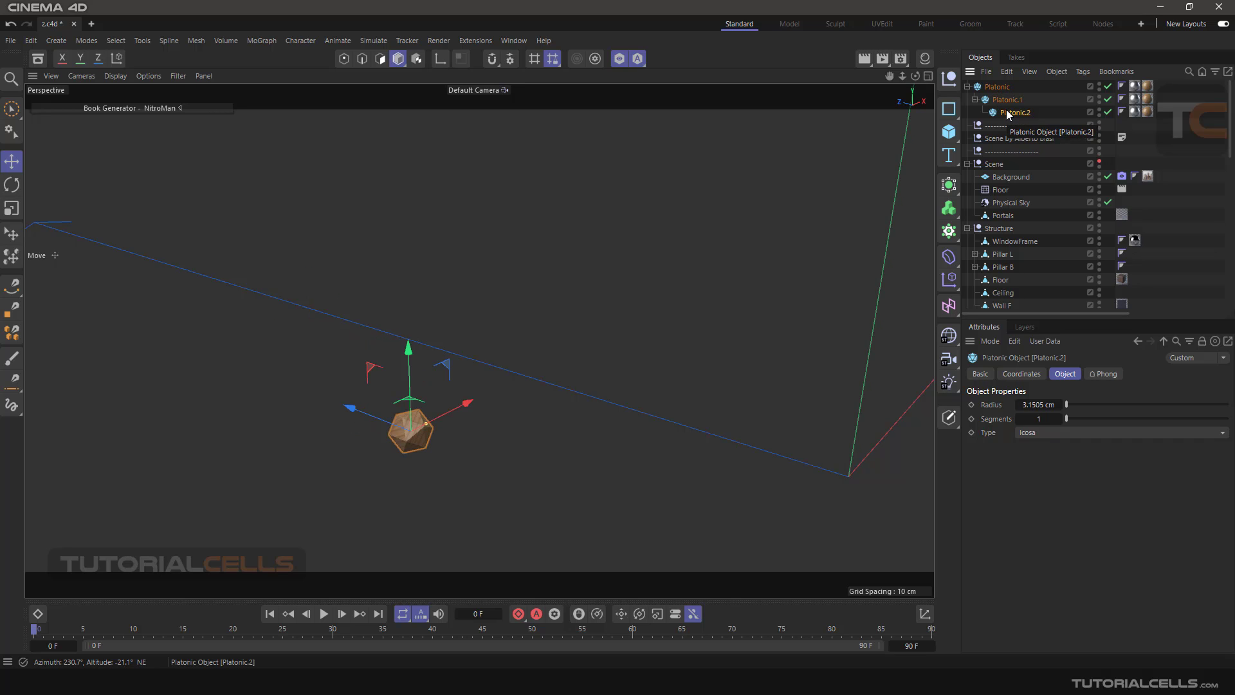
Step: Disable Viewport Solo to restore the full room, and select the parent Platonic
left_click(636, 58)
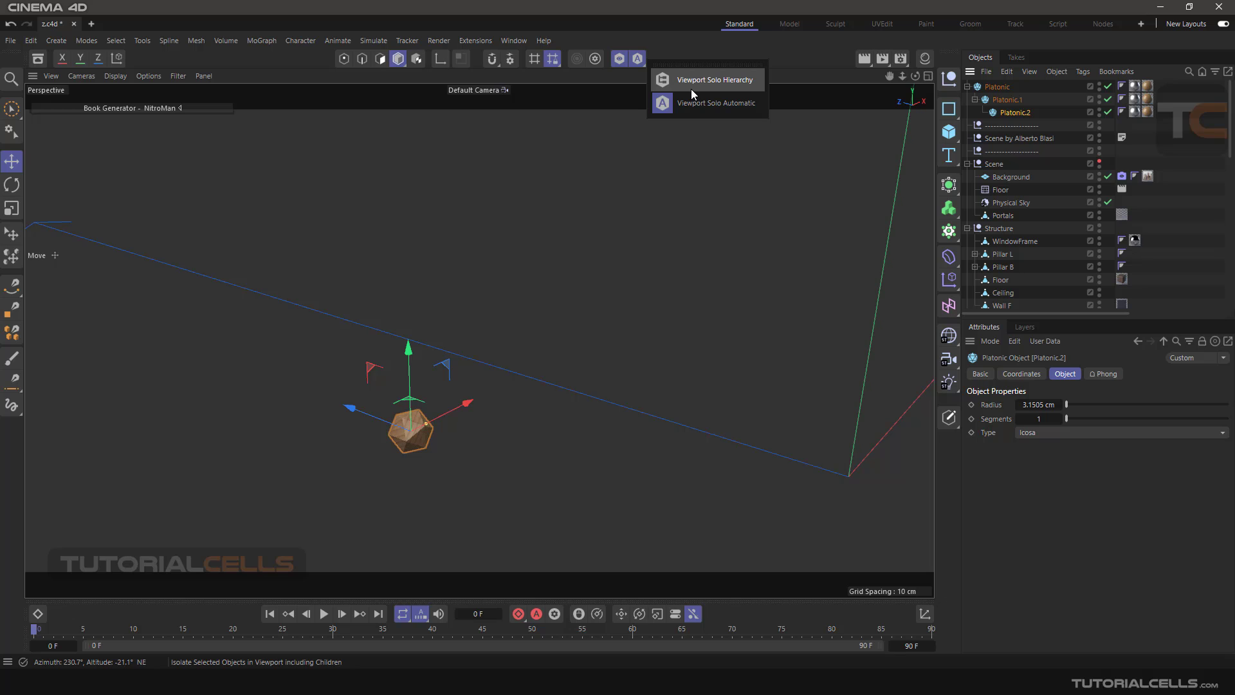
left_click(618, 61)
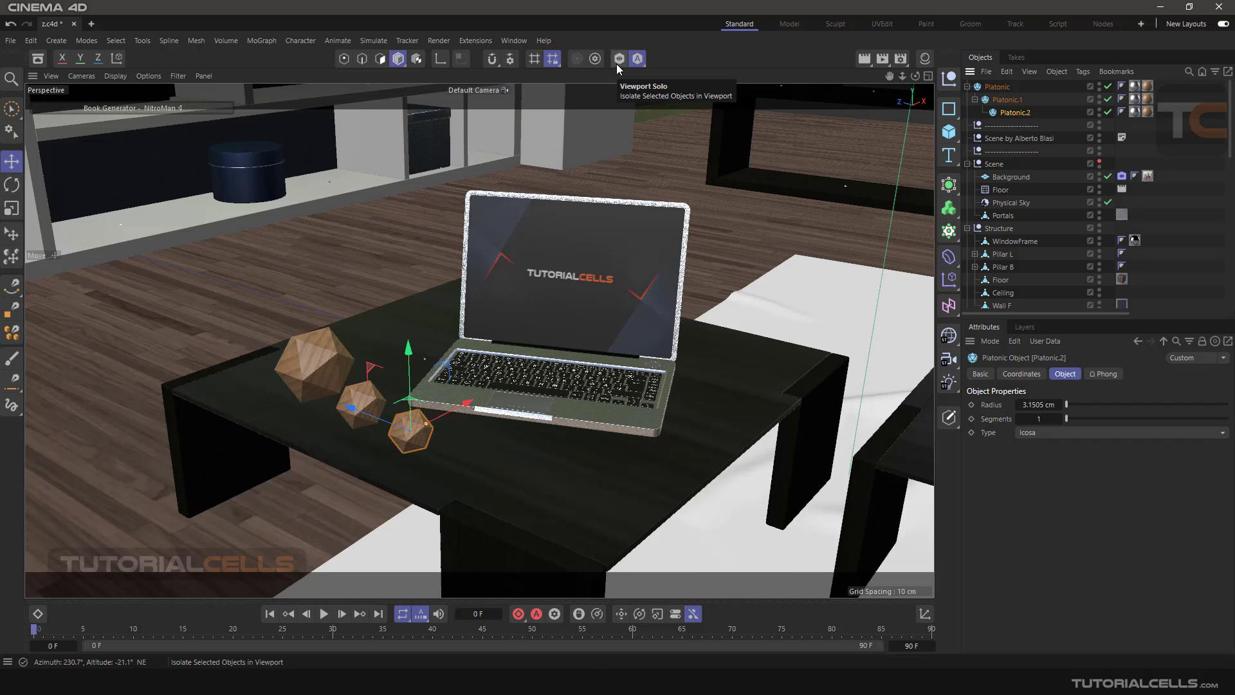
left_click(994, 87)
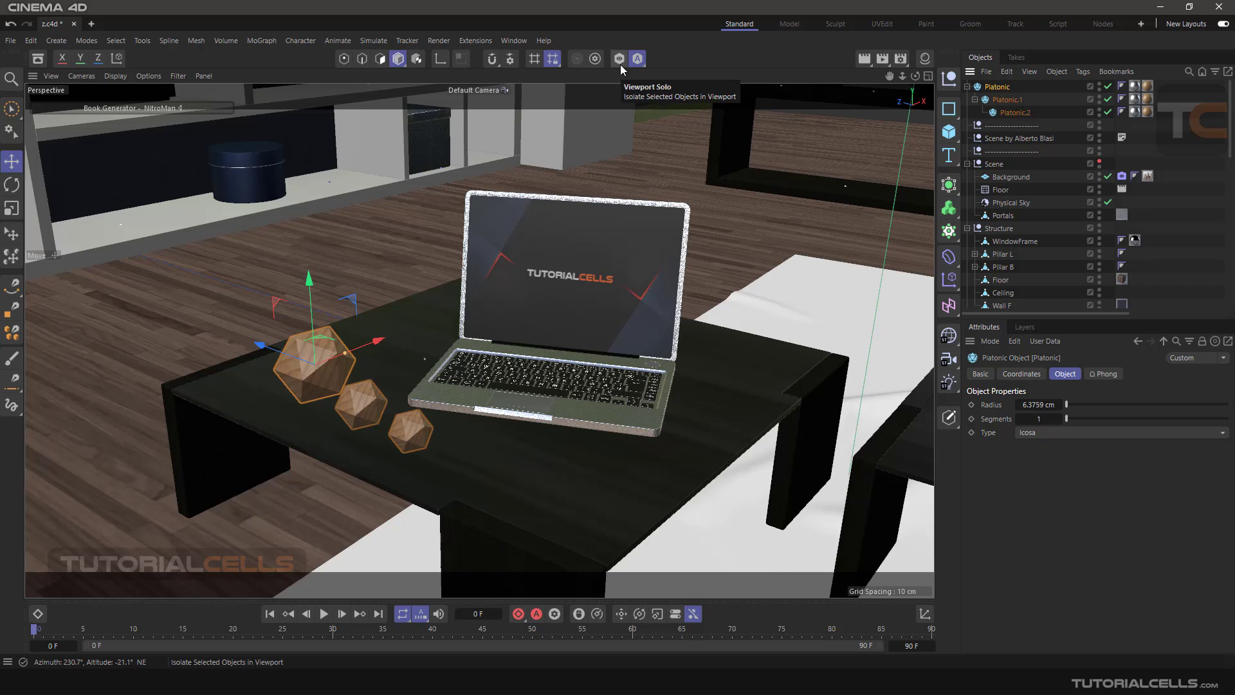